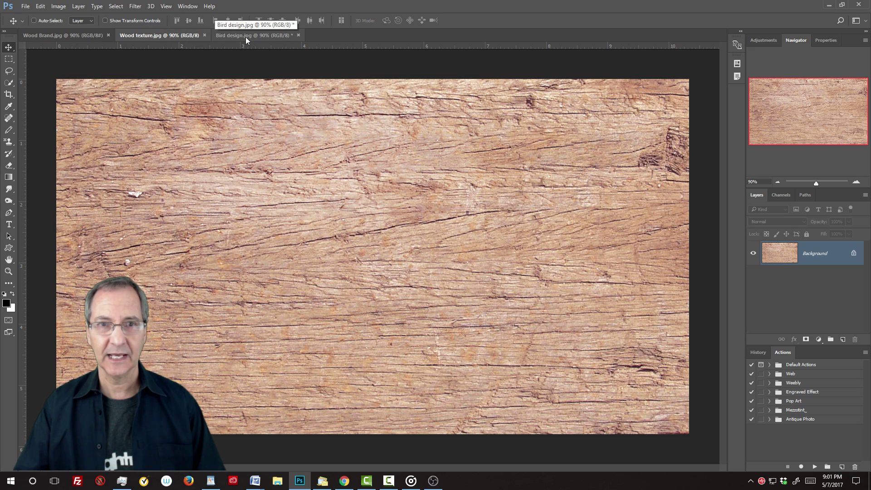
View the Bird design.jpg document and the finished Wood Brand.jpg example.
click(247, 36)
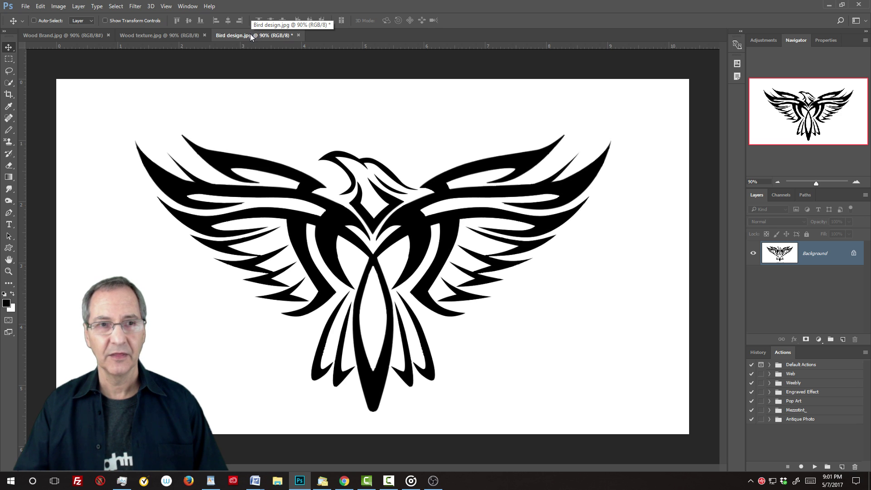
click(98, 32)
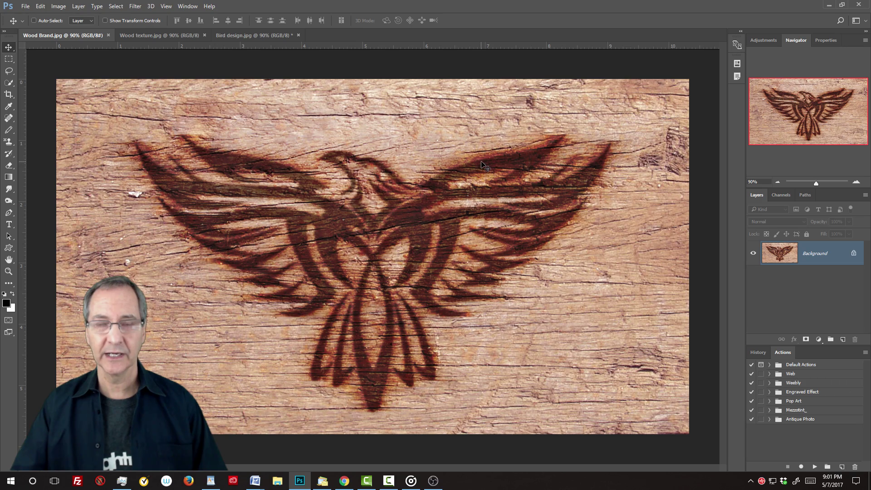
click(367, 481)
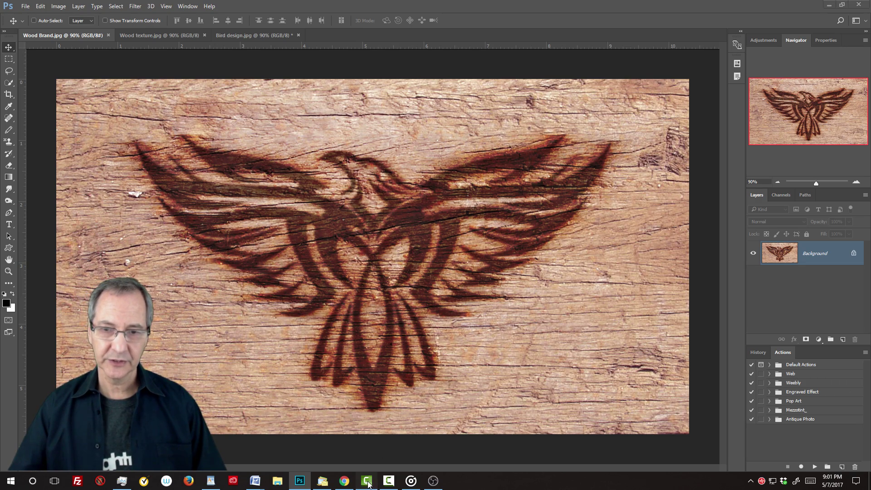
click(366, 481)
click(368, 483)
click(368, 483)
click(368, 483)
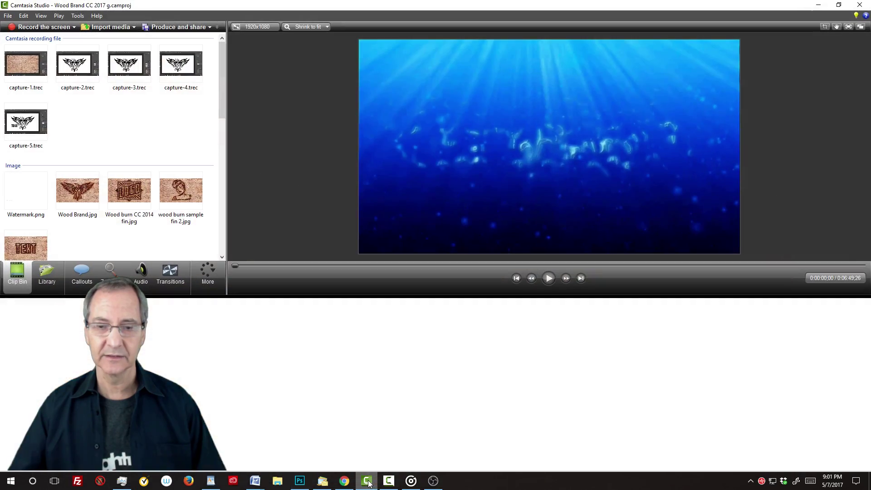
click(368, 483)
click(368, 483)
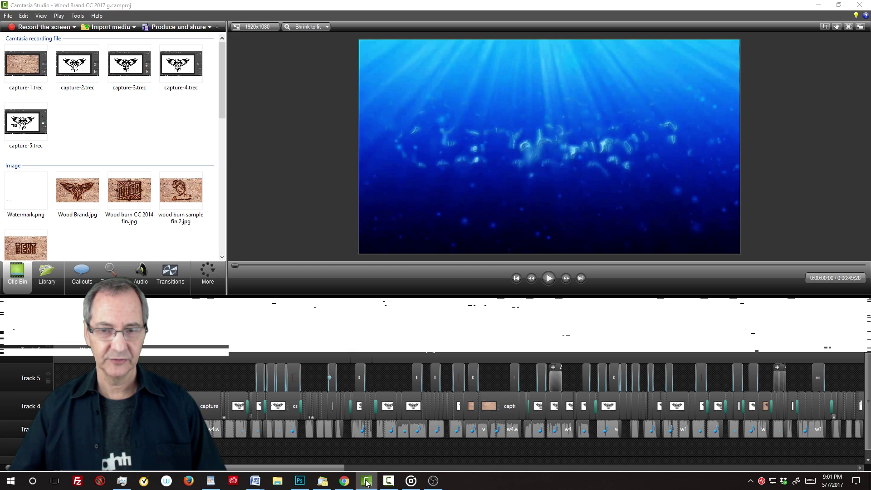
click(368, 483)
click(368, 483)
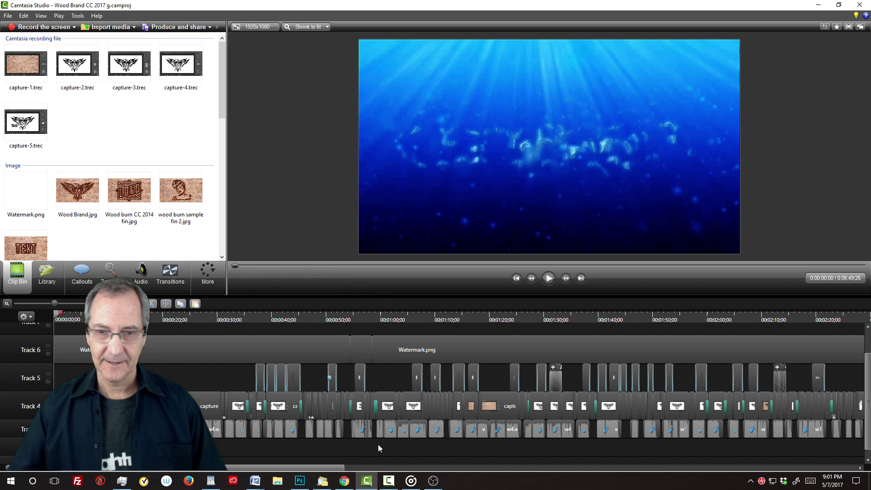
click(299, 481)
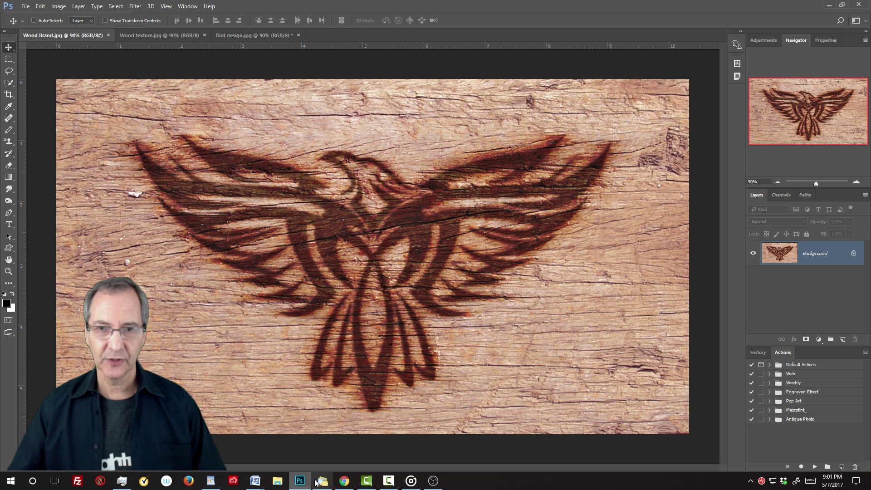
Copy the entire Bird design.jpg image and paste it as a new layer into Wood texture.jpg.
click(156, 36)
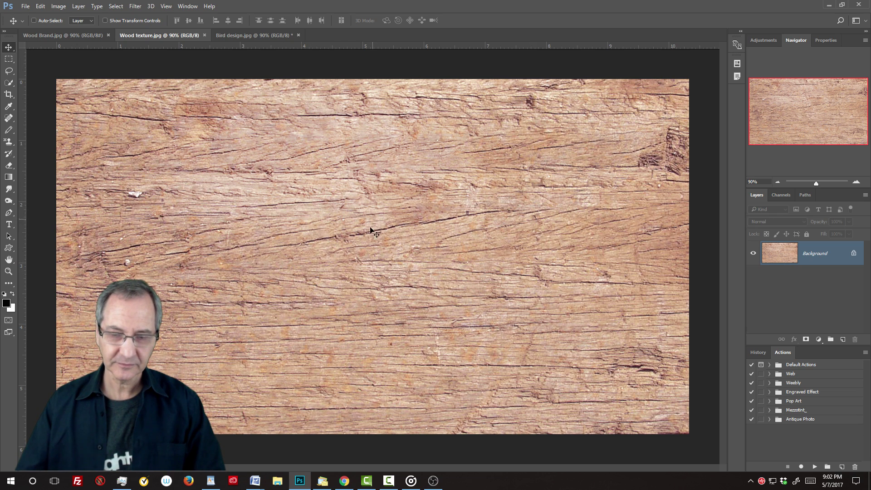
click(259, 35)
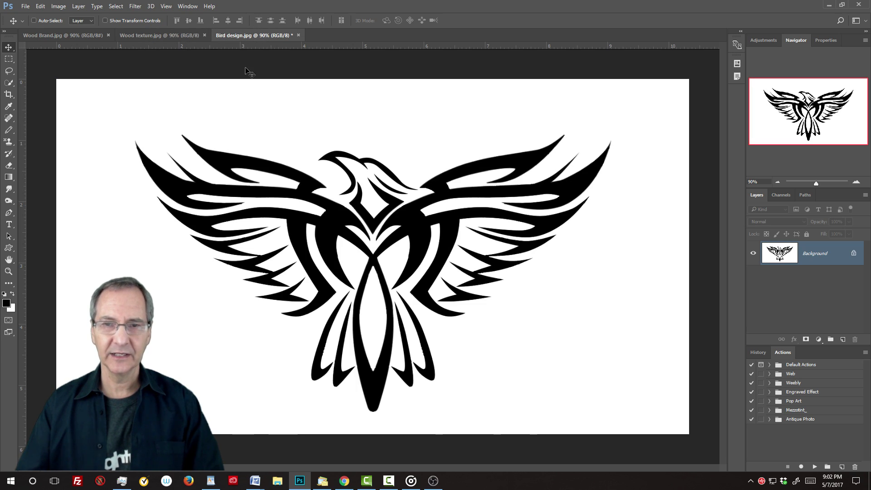
key(ctrl+a)
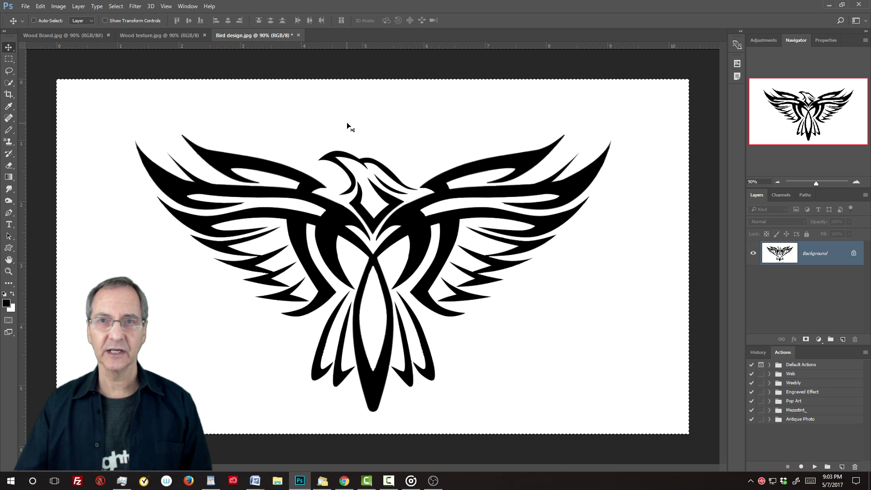
click(155, 36)
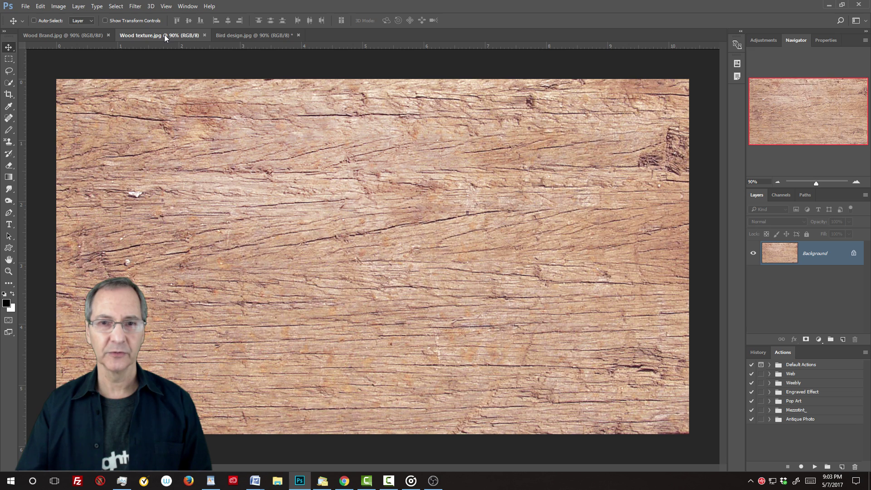
key(ctrl)
key(ctrl+v)
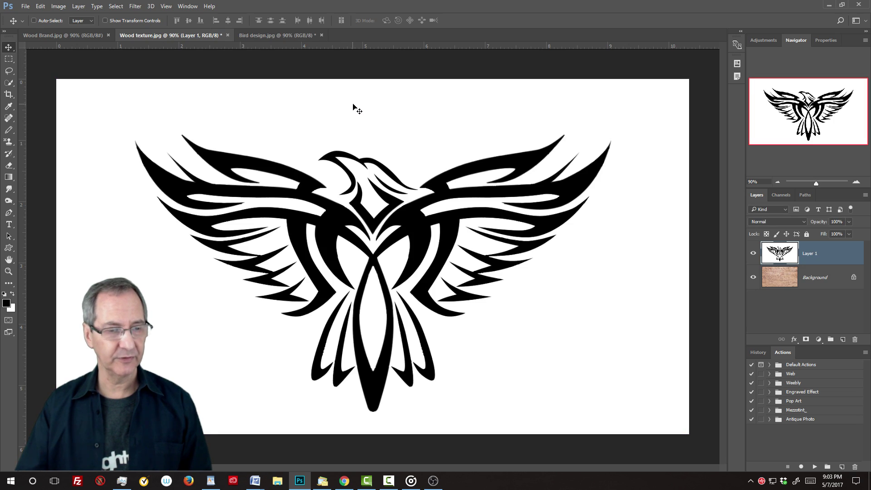
Duplicate the pasted bird layer in Wood texture.jpg and hide the duplicate.
click(81, 36)
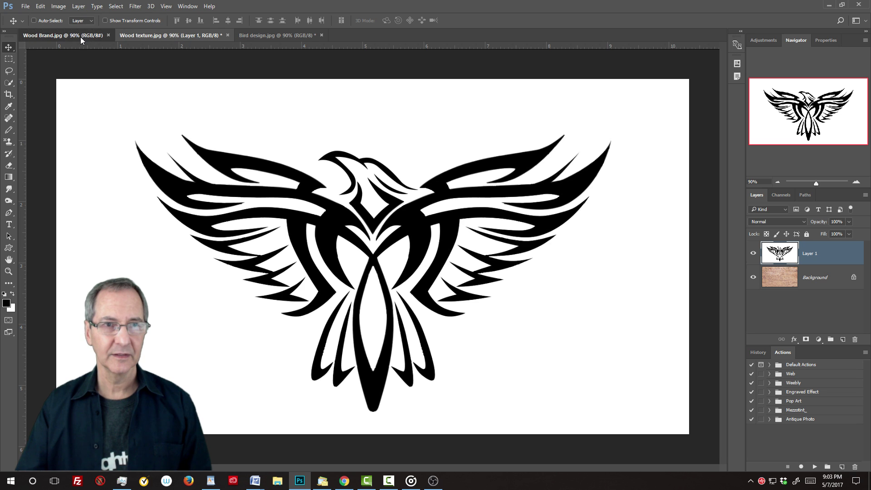
click(173, 37)
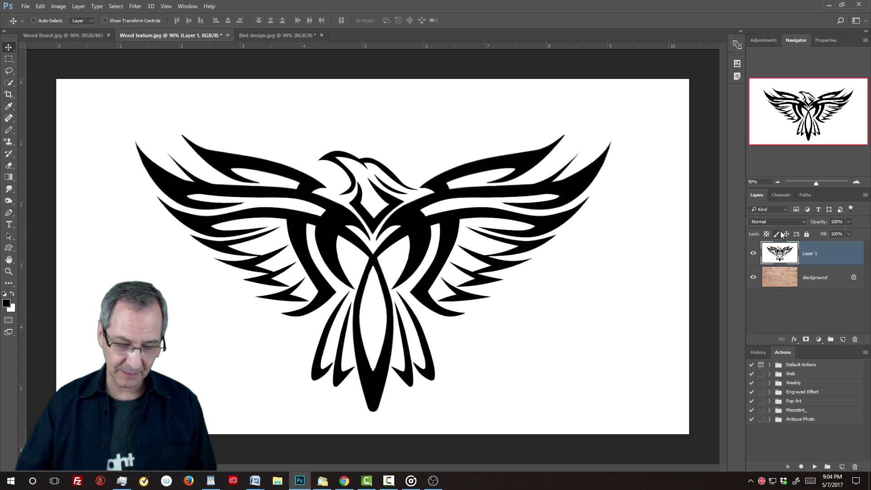
key(ctrl)
key(ctrl+j)
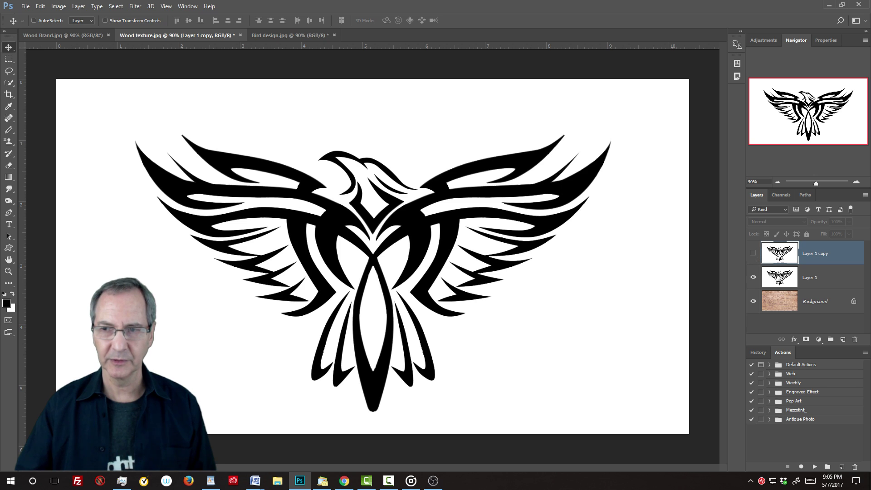
Load the RGB channel as a selection and delete the white areas from Layer 1.
click(772, 286)
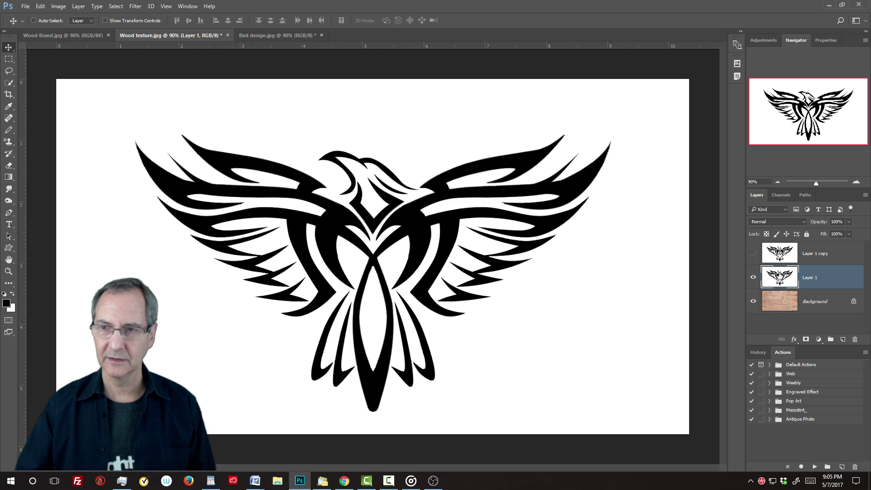
click(782, 195)
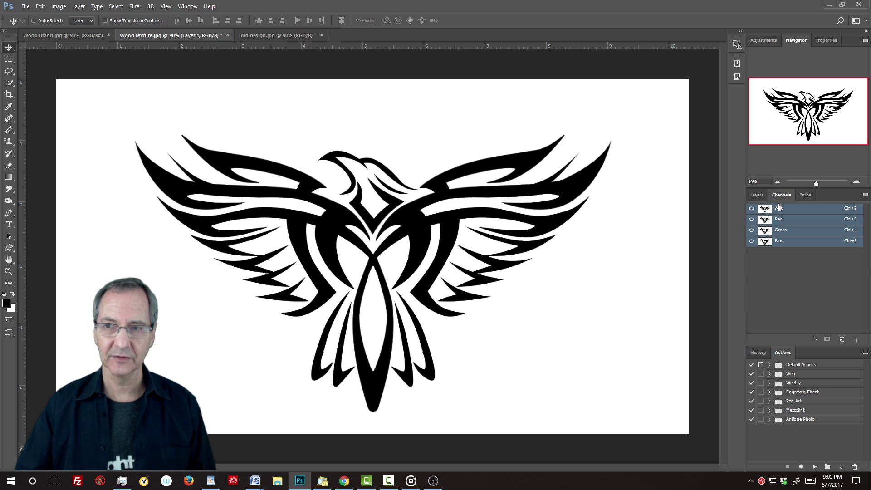
click(814, 339)
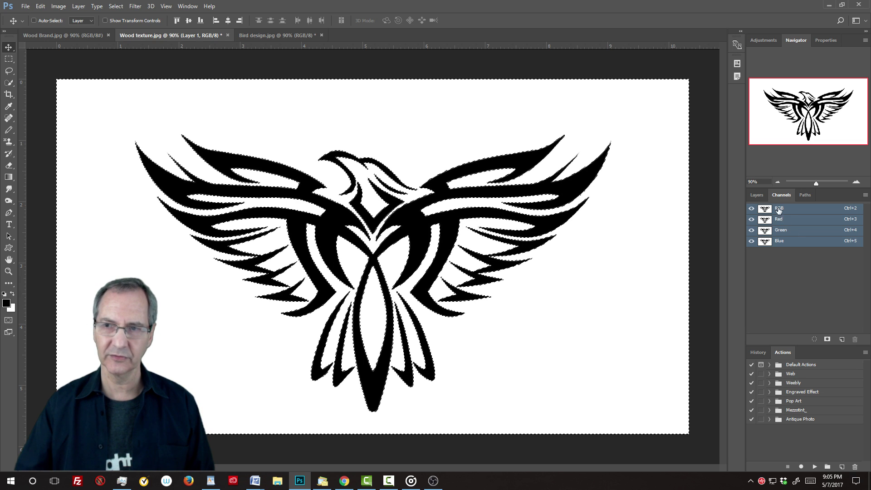
click(756, 196)
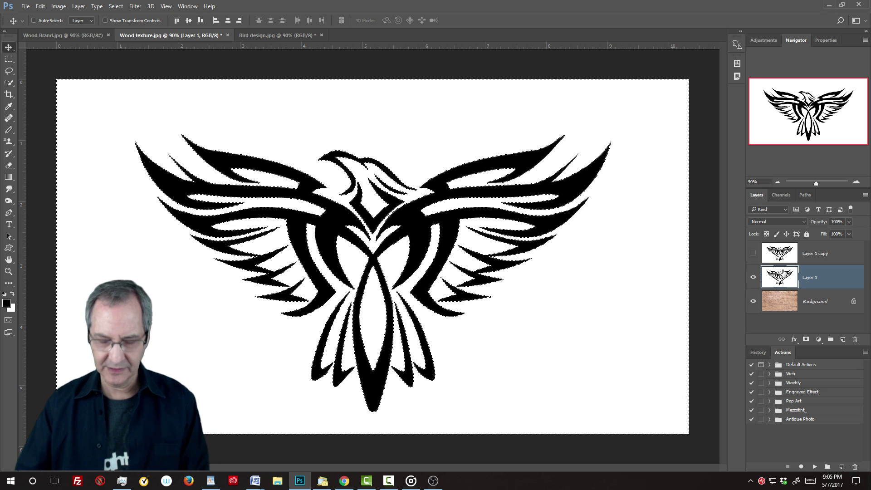
key(Delete)
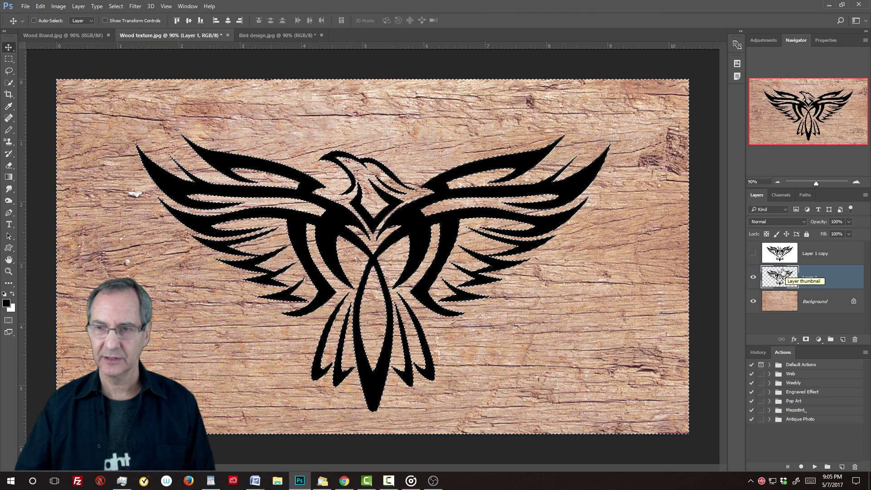
Show and activate Layer 1 copy, and invert the selection to cover the bird, previewing it as a Quick Mask.
click(753, 256)
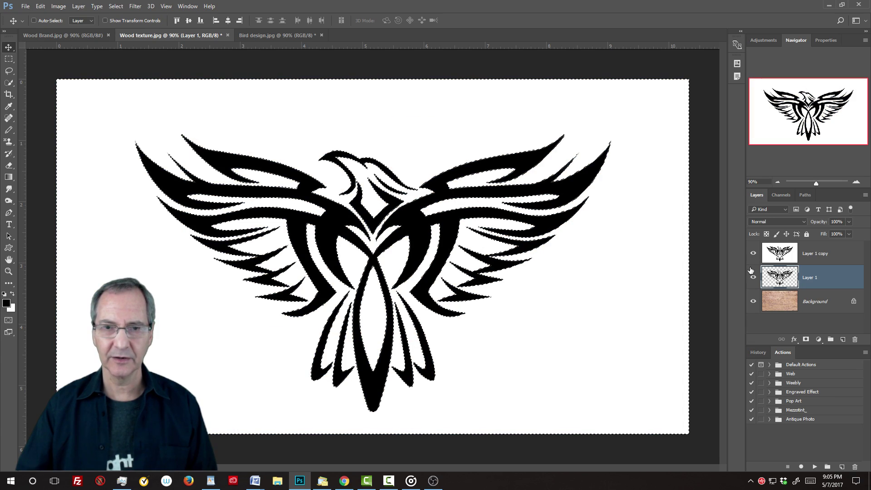
click(769, 262)
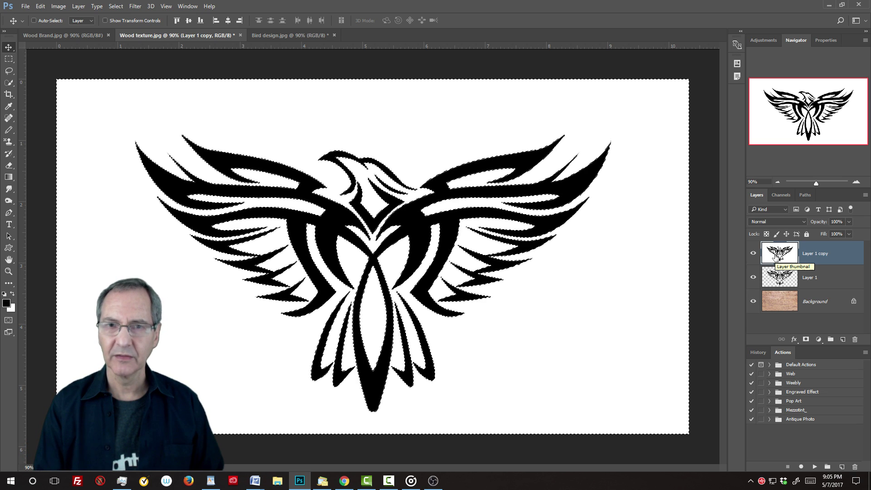
key(ctrl)
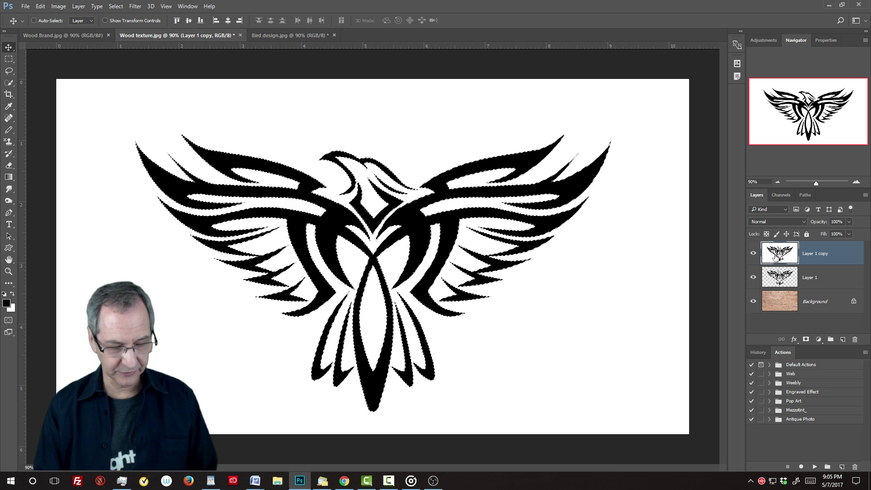
key(q)
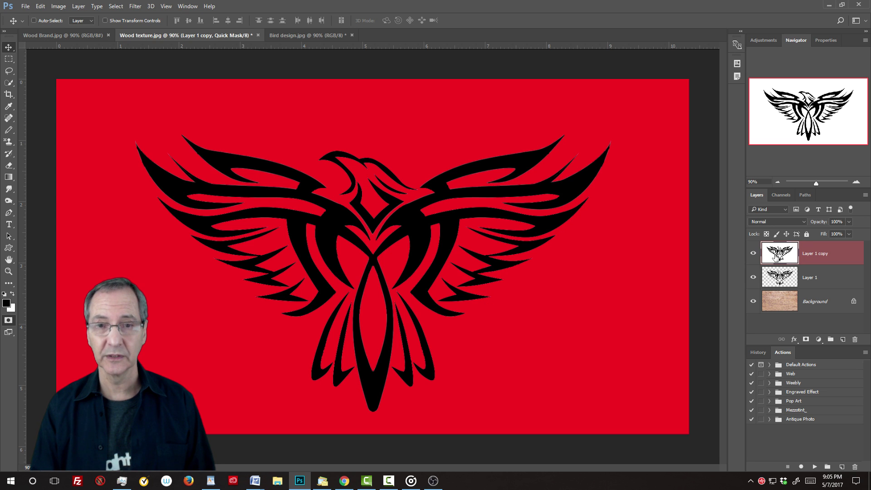
key(q)
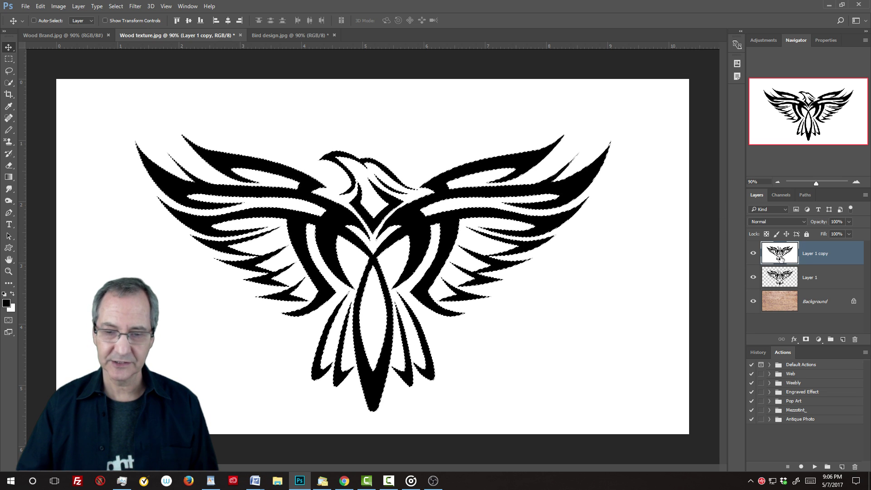
Expand the bird selection by 1 pixel and fill it with black on Layer 1 copy.
click(116, 6)
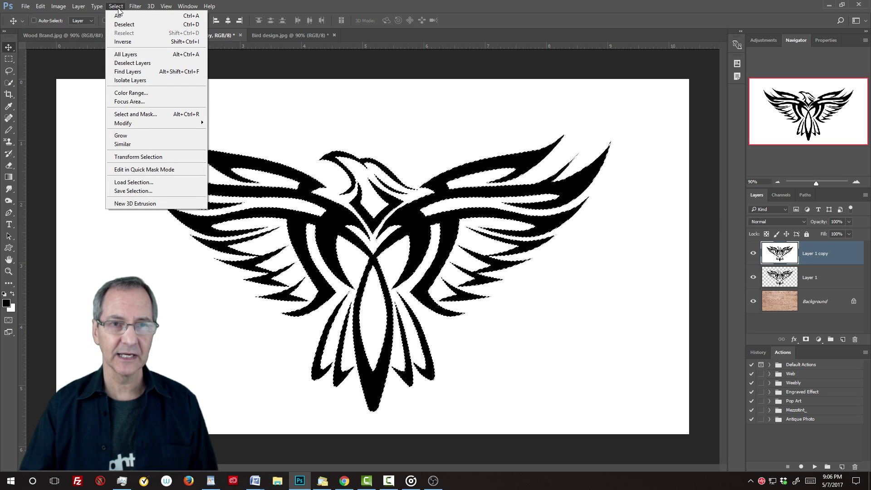
mouse_move(127, 124)
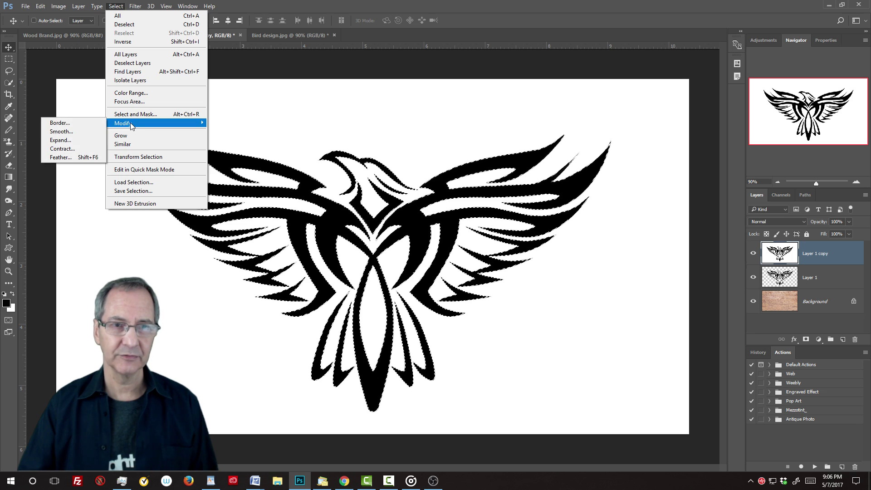
click(73, 140)
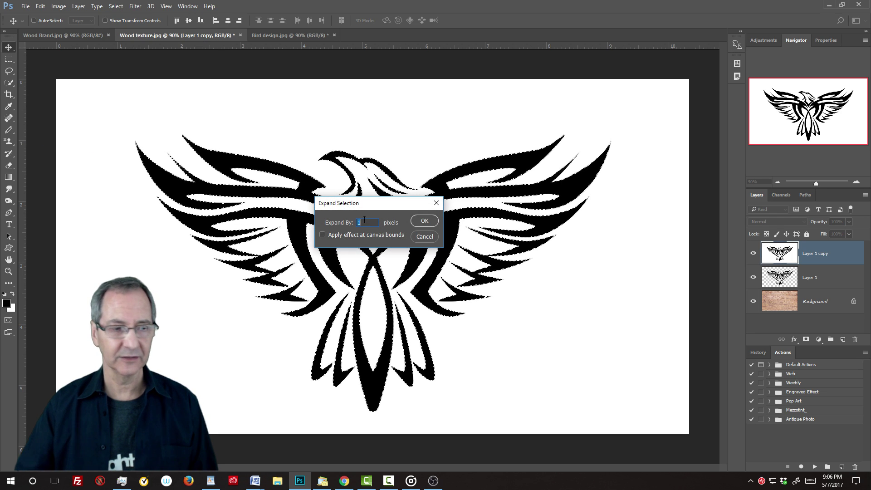
text(5)
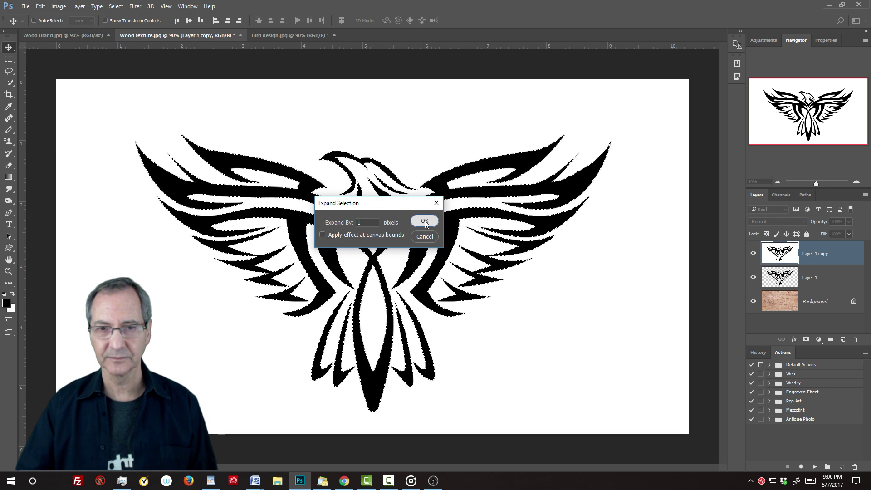
click(422, 221)
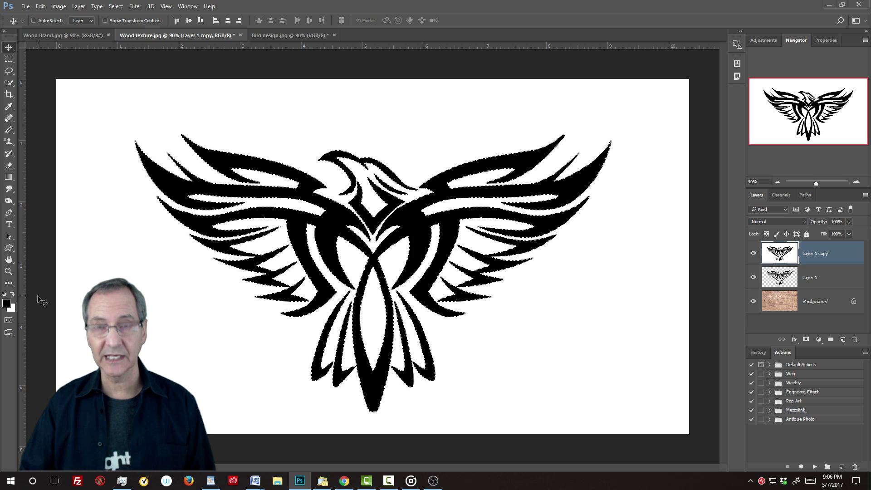
Deselect the bird and invert the colors of Layer 1 copy.
key(ctrl+d)
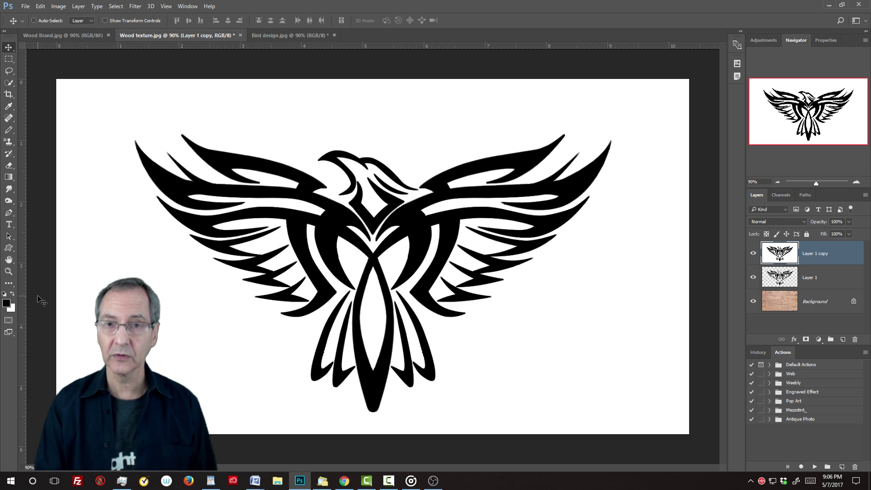
key(ctrl+i)
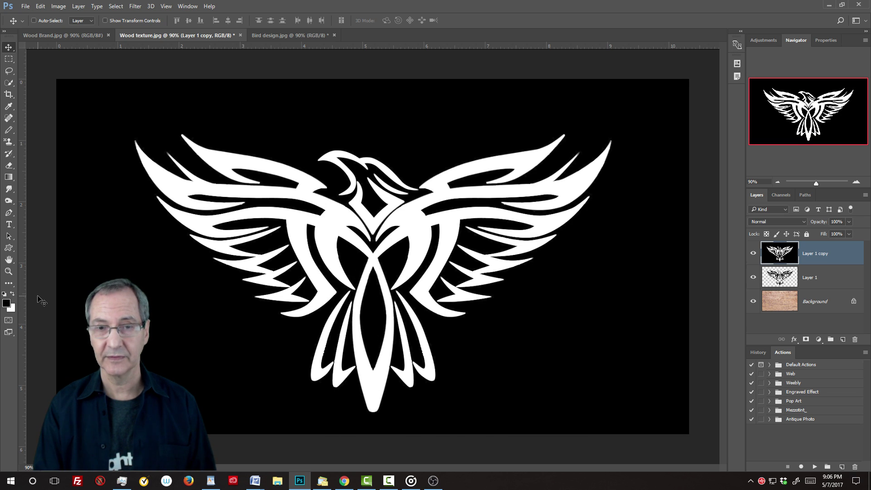
Apply the Wind filter to Layer 1 copy with the Wind method and the direction From the Right.
click(137, 6)
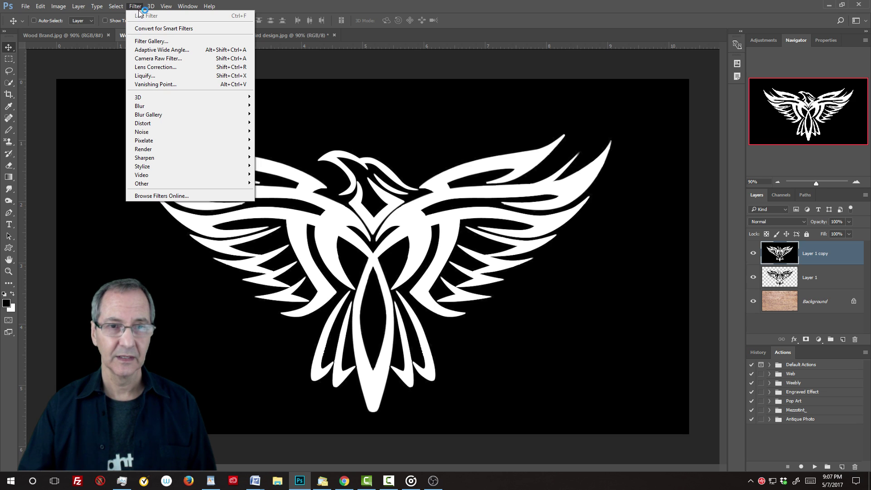
mouse_move(150, 166)
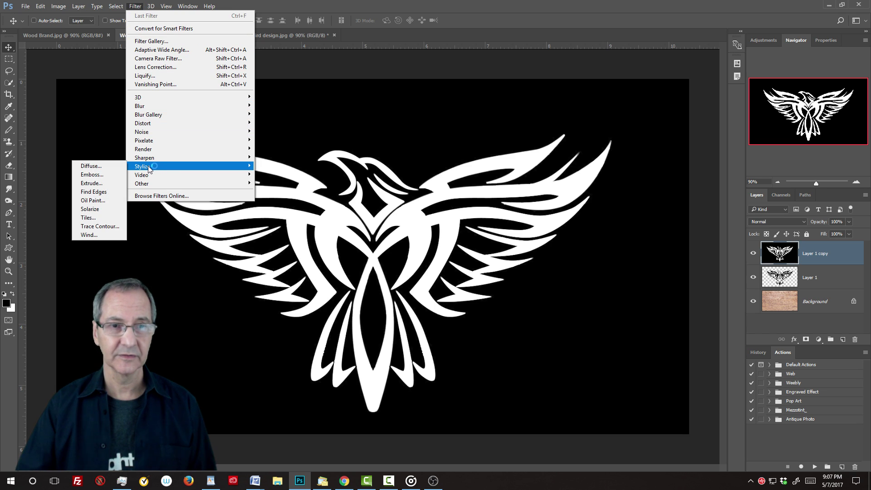
click(93, 235)
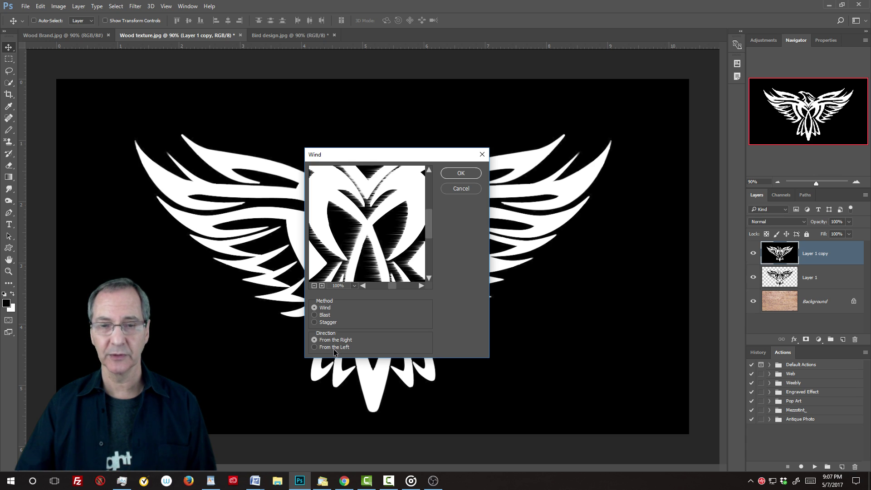
click(461, 173)
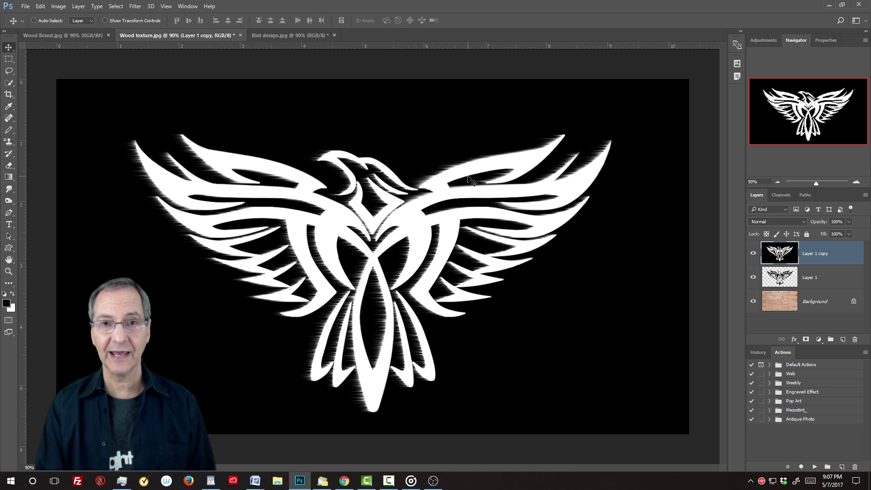
key(ctrl+j)
key(ctrl+j)
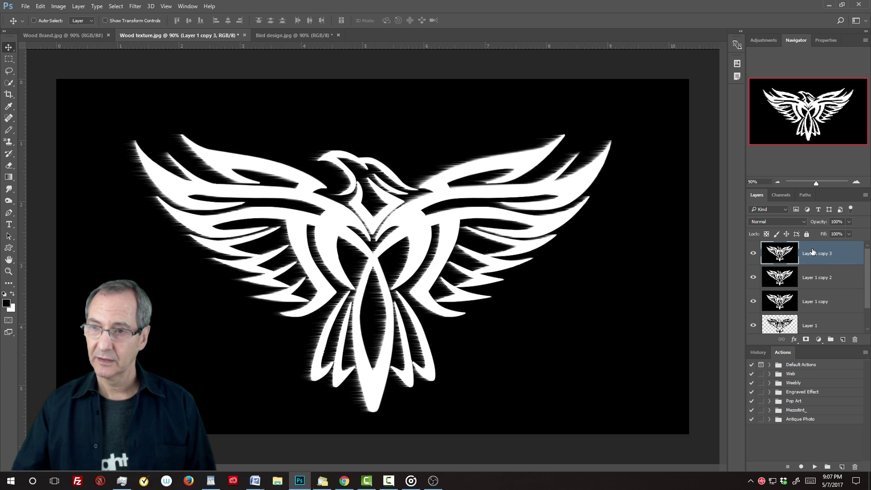
click(823, 278)
key(Delete)
click(797, 255)
key(Delete)
Repeat the From the Right Wind filter two more times on Layer 1 copy.
key(ctrl)
key(ctrl+f)
key(ctrl+f)
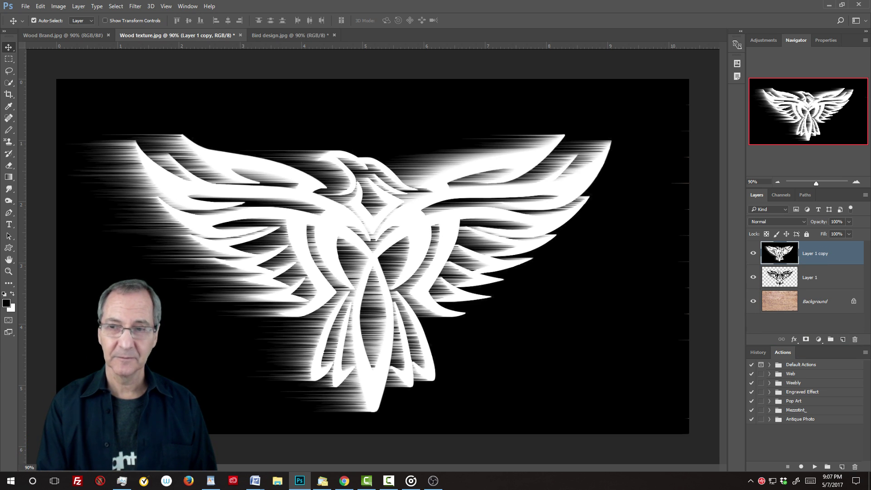
Apply the Wind filter to Layer 1 copy with the direction From the Left, and repeat it to strengthen the streaks.
click(135, 6)
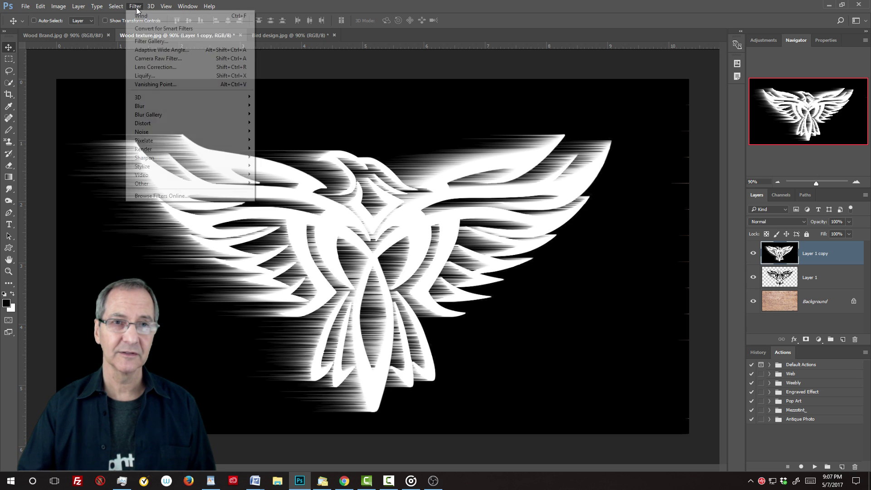
mouse_move(154, 167)
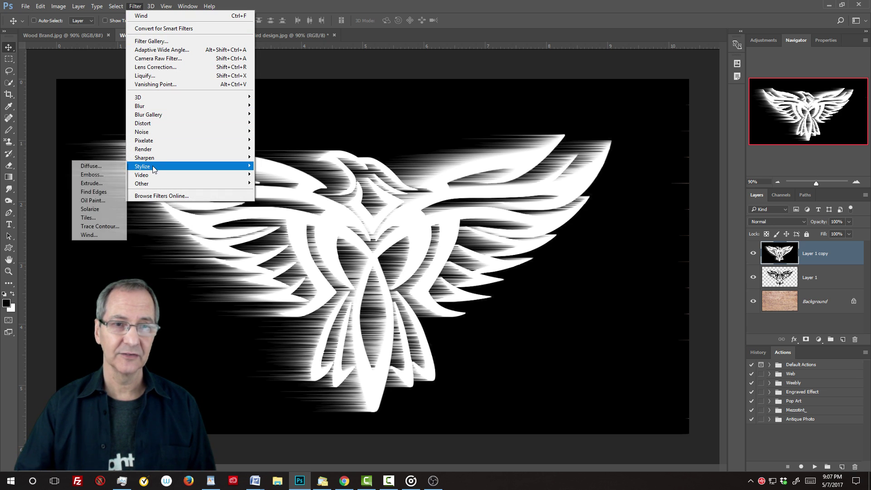
click(90, 235)
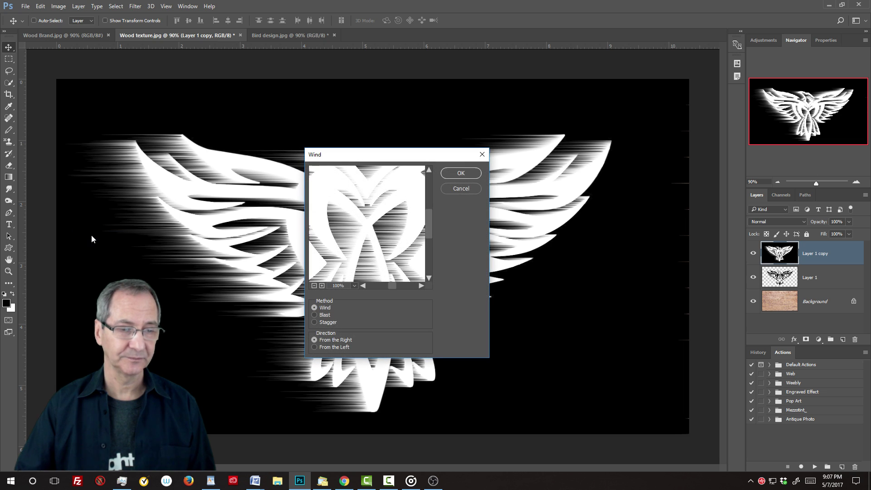
click(314, 347)
click(462, 173)
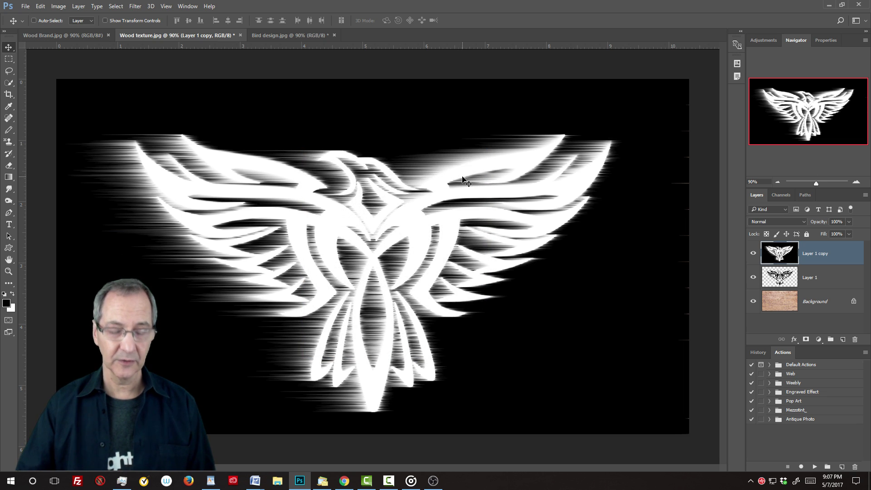
key(ctrl+f)
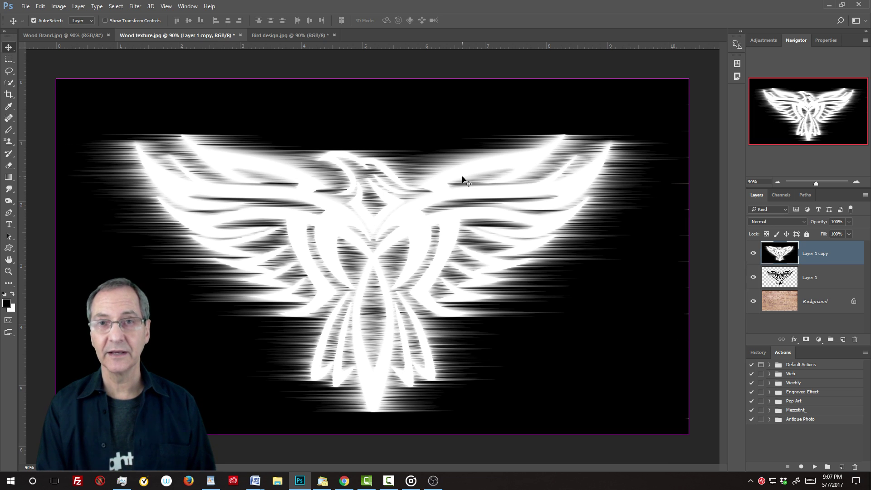
Invert the colors of Layer 1 copy and soften it with a Gaussian Blur of 1.0 pixel radius.
key(ctrl+i)
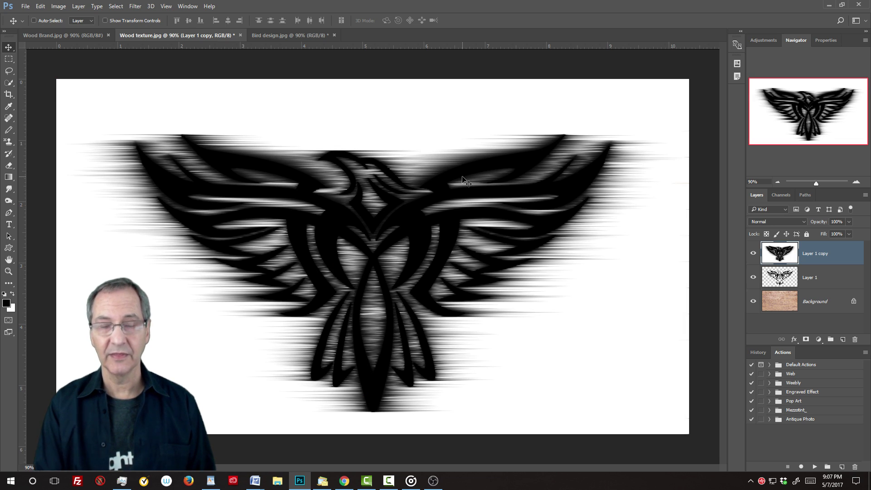
click(136, 6)
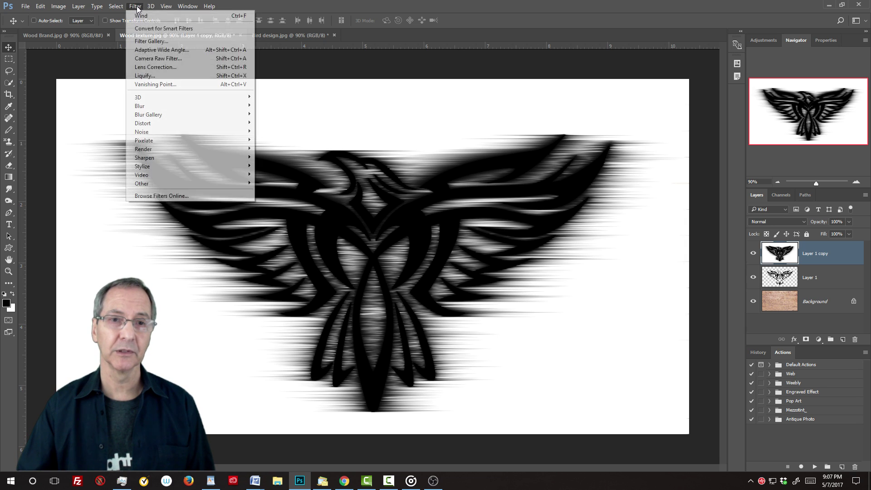
mouse_move(149, 106)
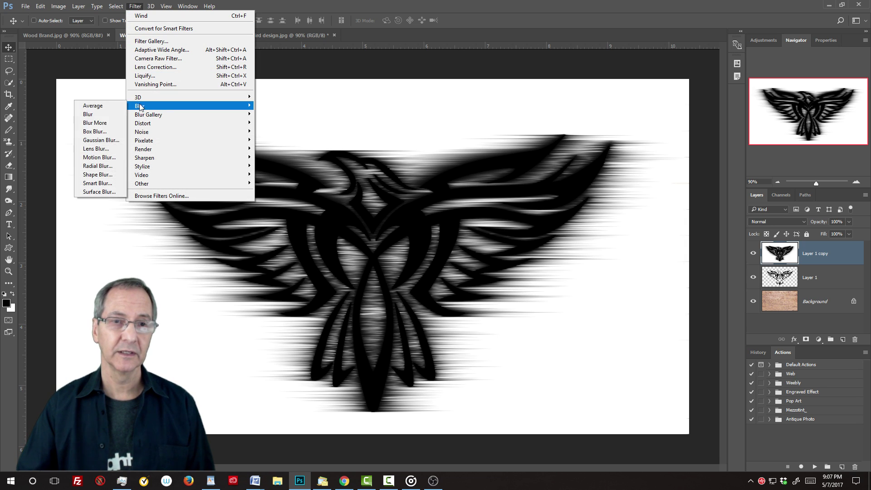
click(110, 141)
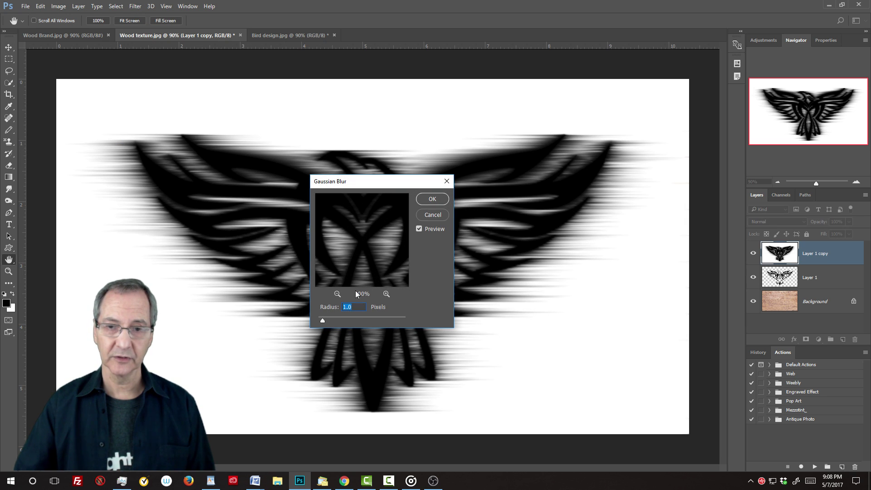
click(435, 201)
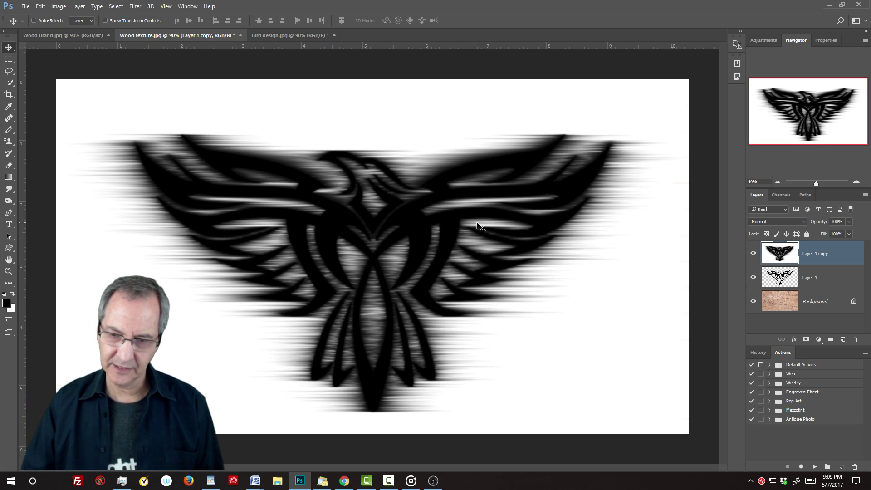
Lighten the black bird on Layer 1 copy with Levels by setting the shadow output level to 72.
key(ctrl)
key(ctrl+l)
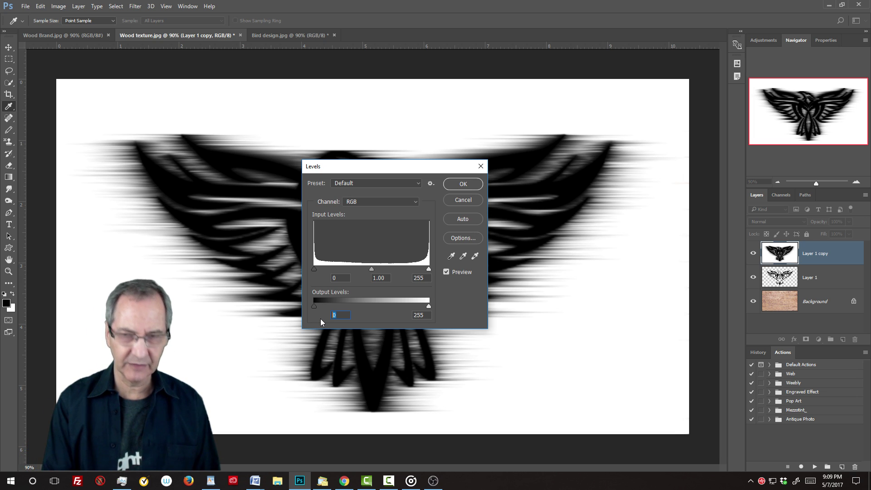
text(72)
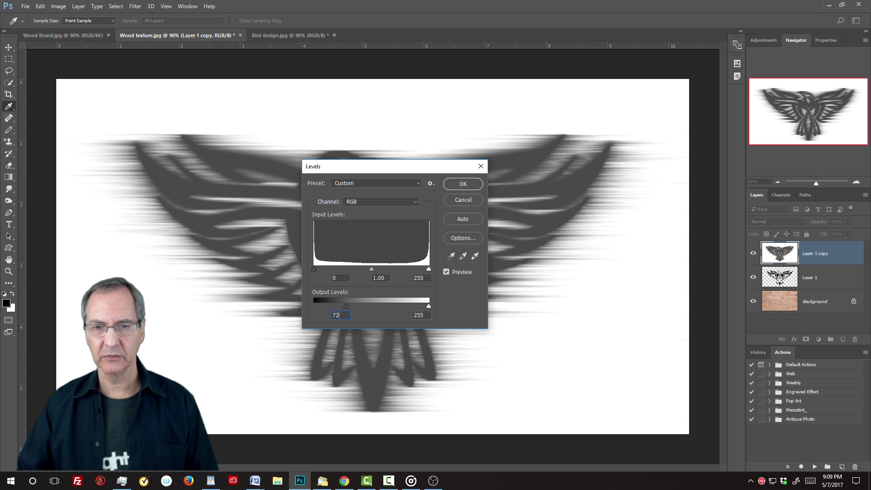
click(459, 186)
key(v)
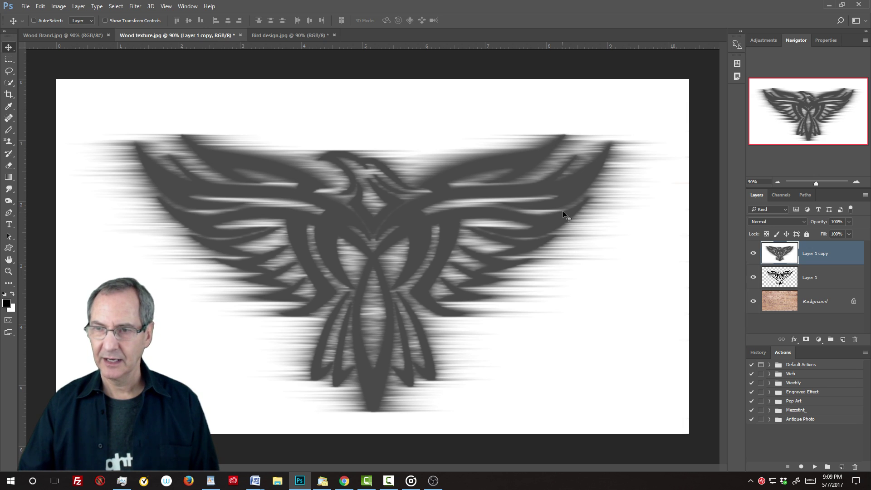
Hide Layer 1 and set the blend mode of Layer 1 copy to Color Burn.
click(753, 276)
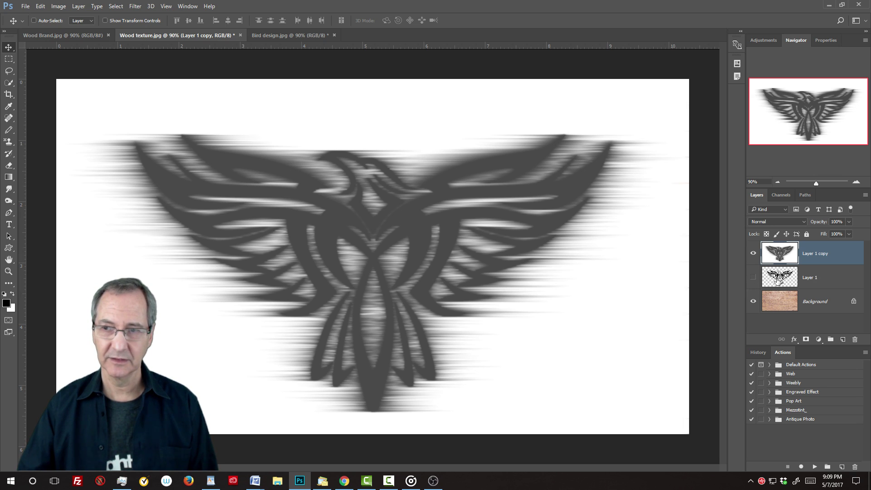
click(778, 221)
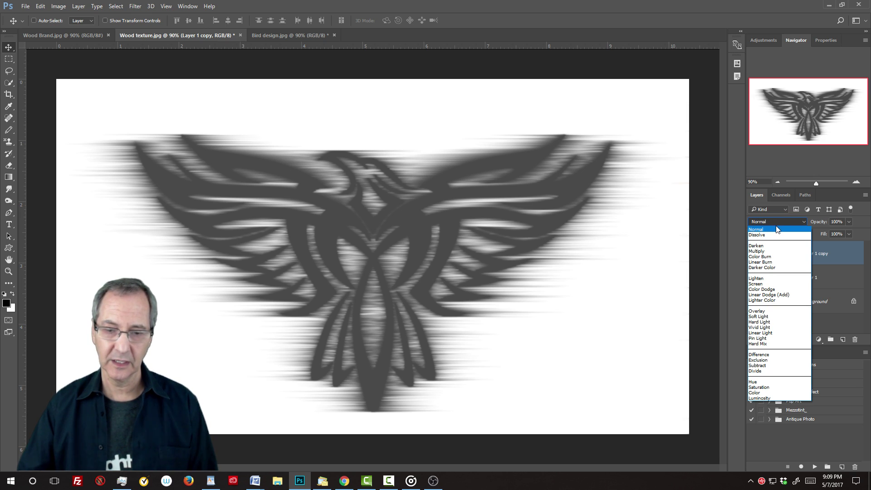
click(772, 257)
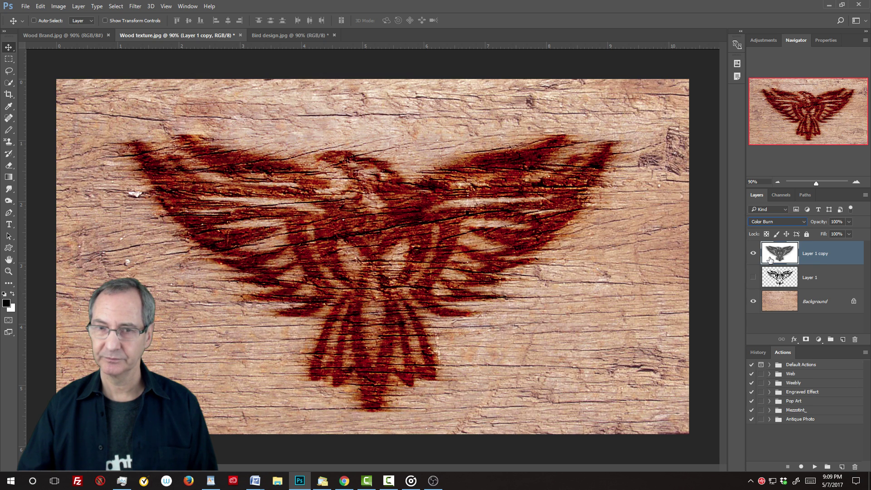
Reduce the opacity of Layer 1 copy to 60%.
click(835, 221)
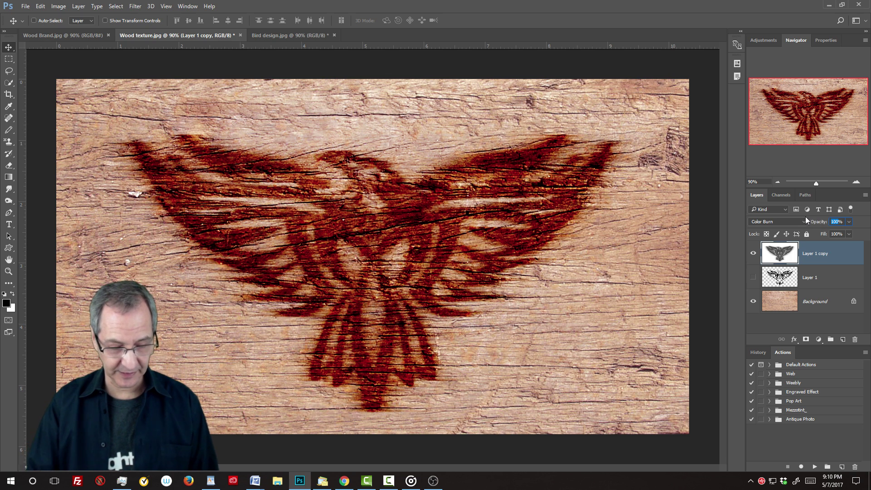
text(60)
key(Return)
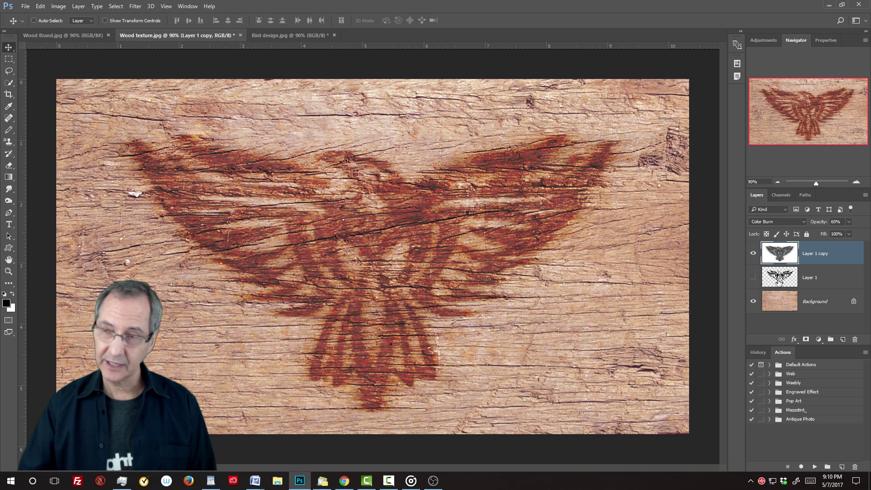
Load the bird shape of Layer 1 as a selection and feather it by 2 pixels.
ctrl+click(781, 284)
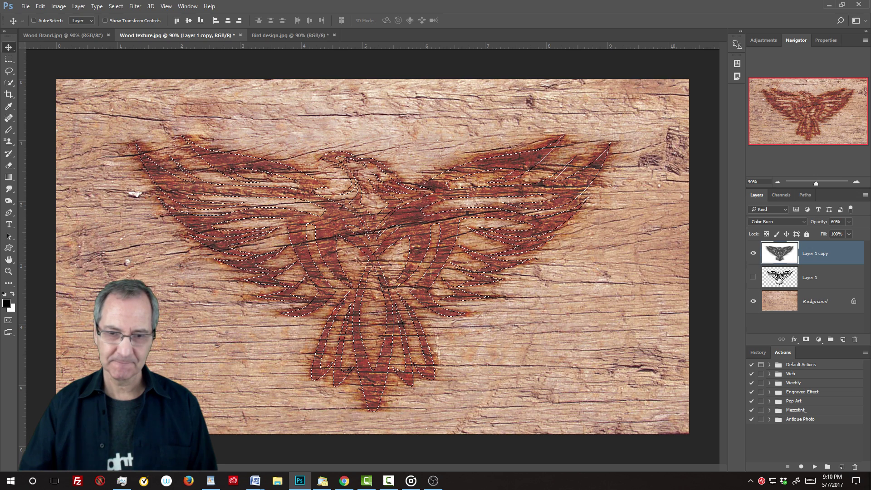
click(119, 6)
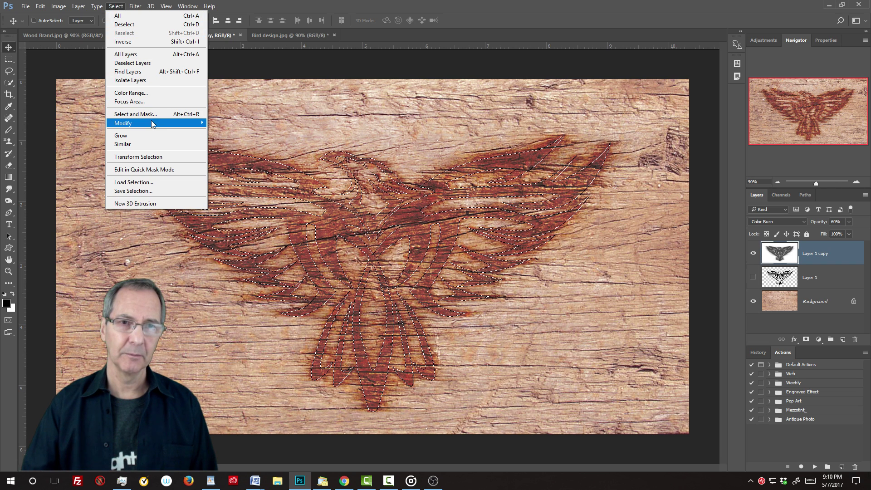
mouse_move(152, 124)
click(84, 157)
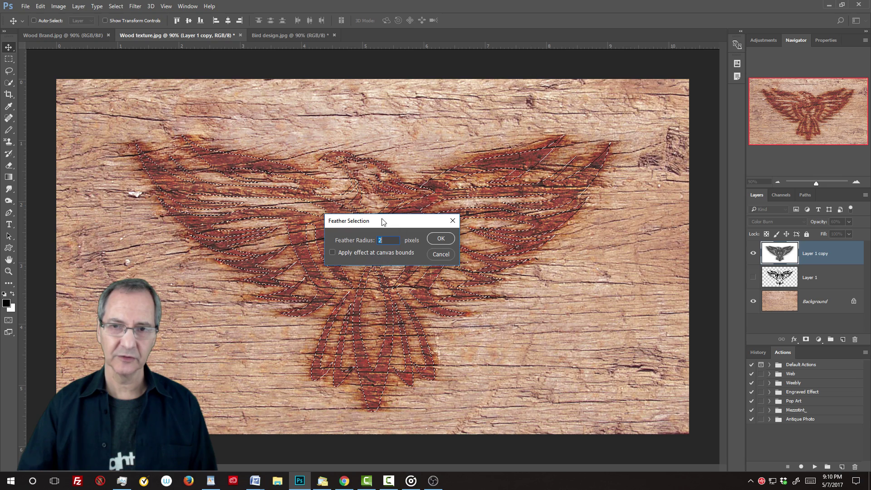
click(441, 239)
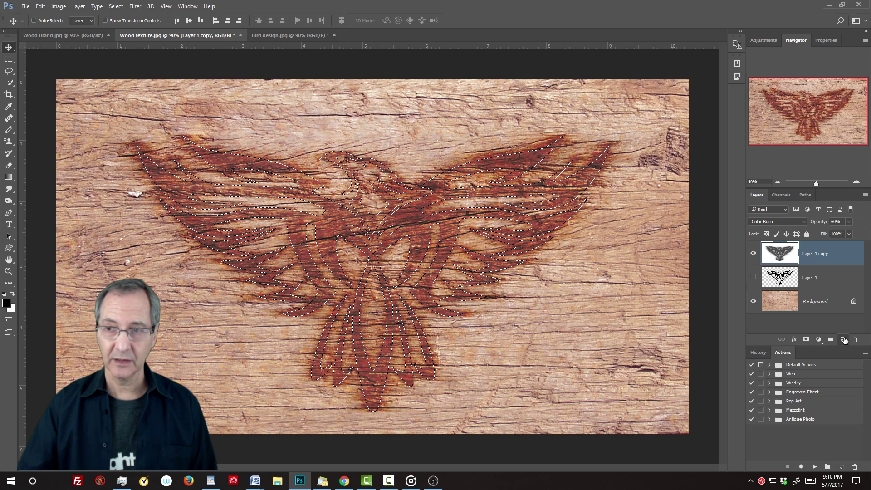
Fill the bird selection with black on a new layer above Layer 1 copy, and deselect it.
click(843, 339)
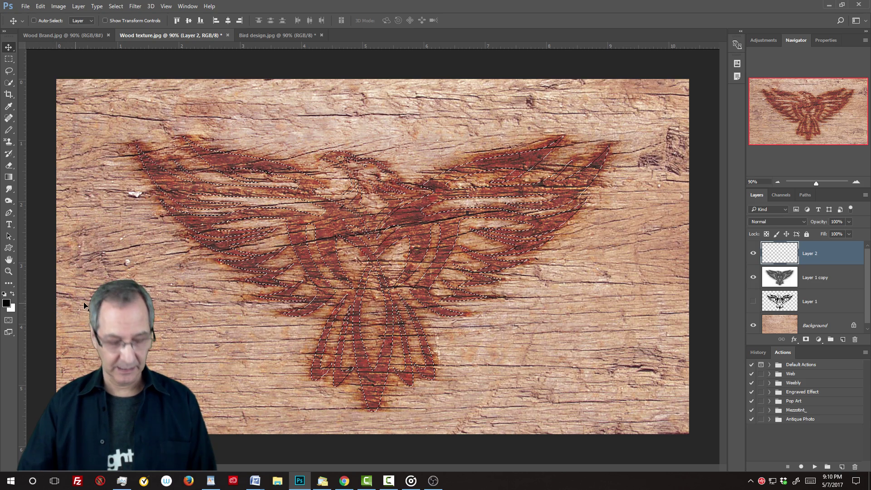
key(alt+BackSpace)
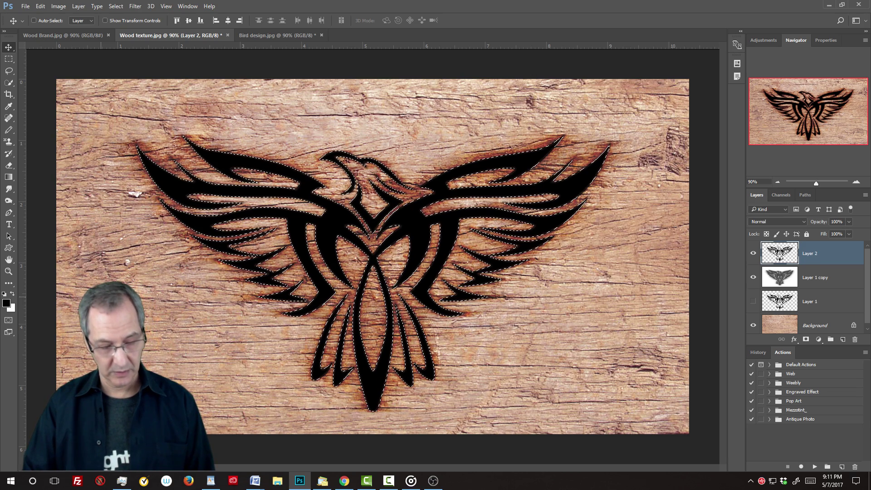
key(ctrl+d)
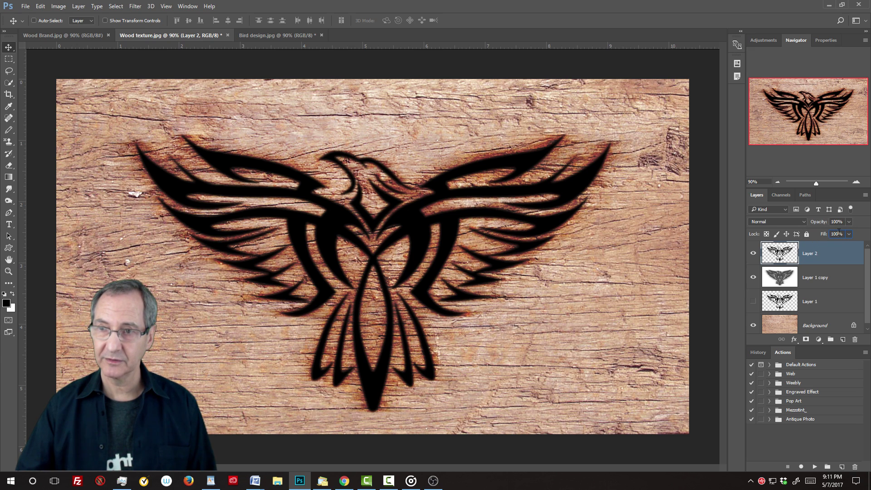
Set the Fill of Layer 2 to 40%.
text(40)
key(Return)
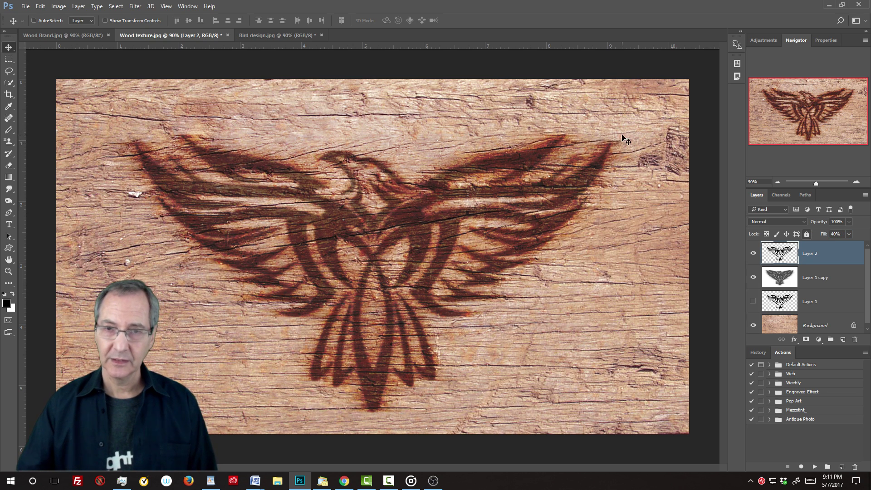
key(h)
Add to Layer 2 an Outer Bevel (depth 50%, size 20 px) and a Linear Burn Inner Shadow (opacity 10%, distance 5 px, size 50 px).
double_click(838, 255)
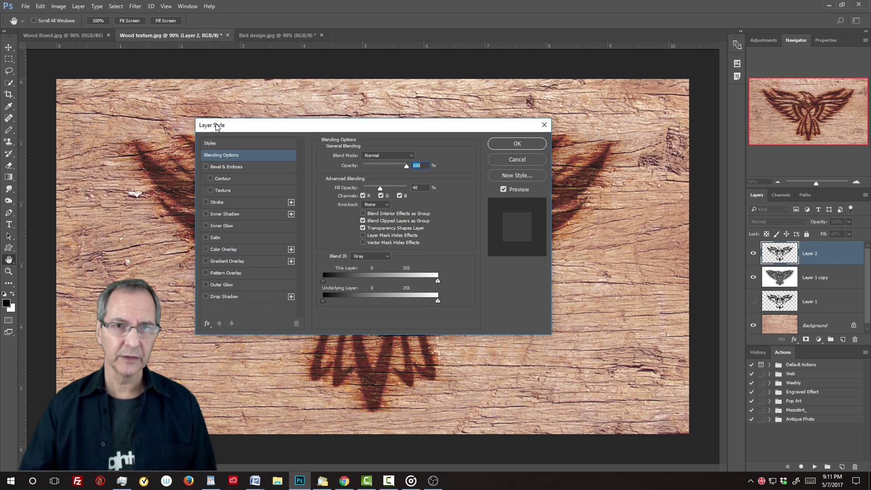
drag(325, 128, 342, 127)
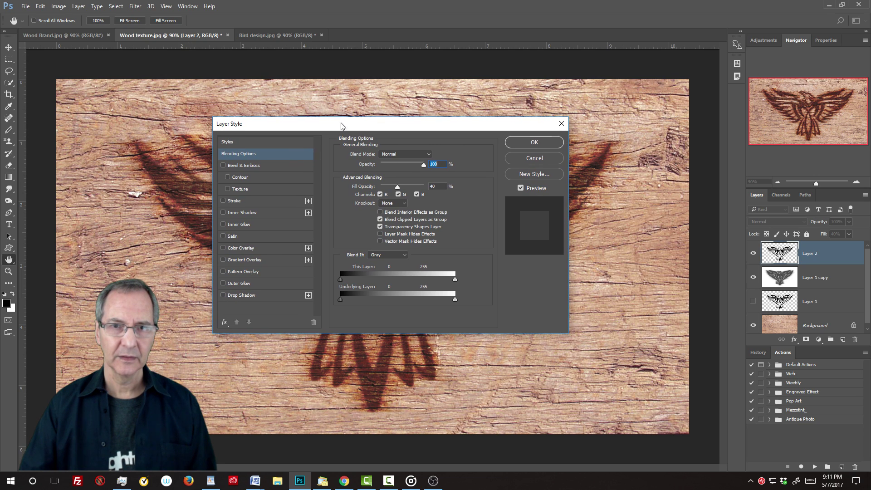
click(266, 167)
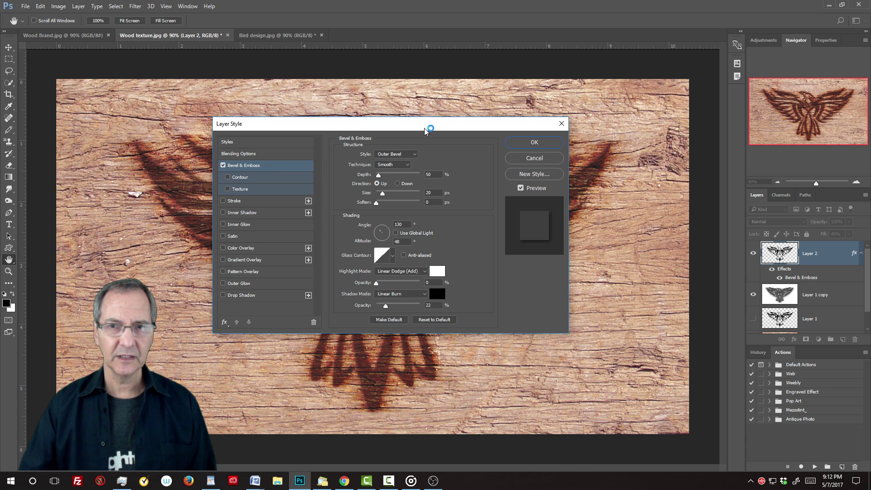
drag(414, 131, 456, 148)
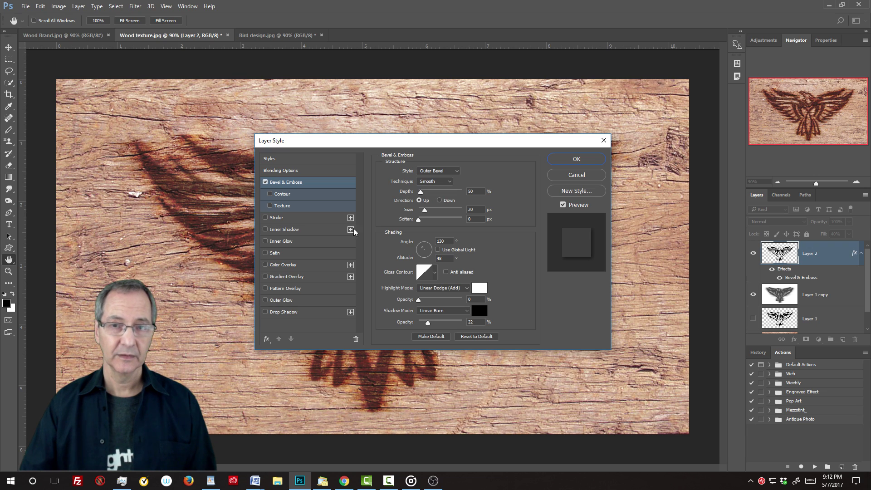
click(319, 230)
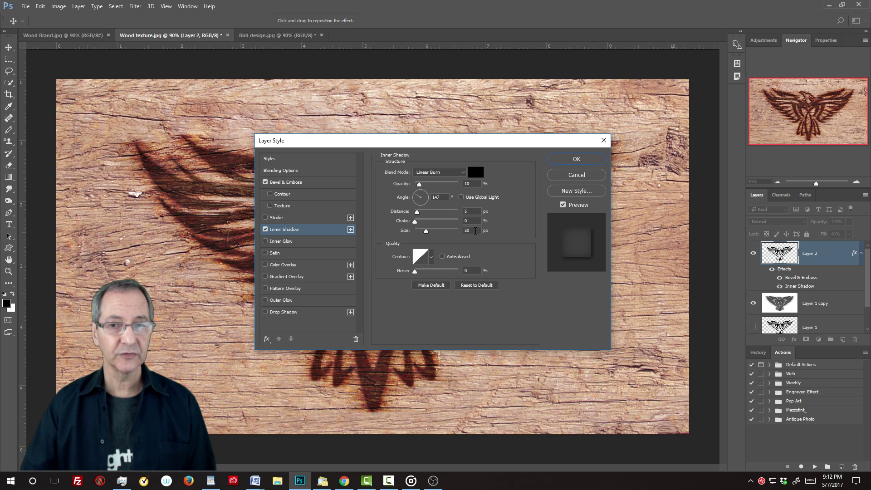
click(581, 162)
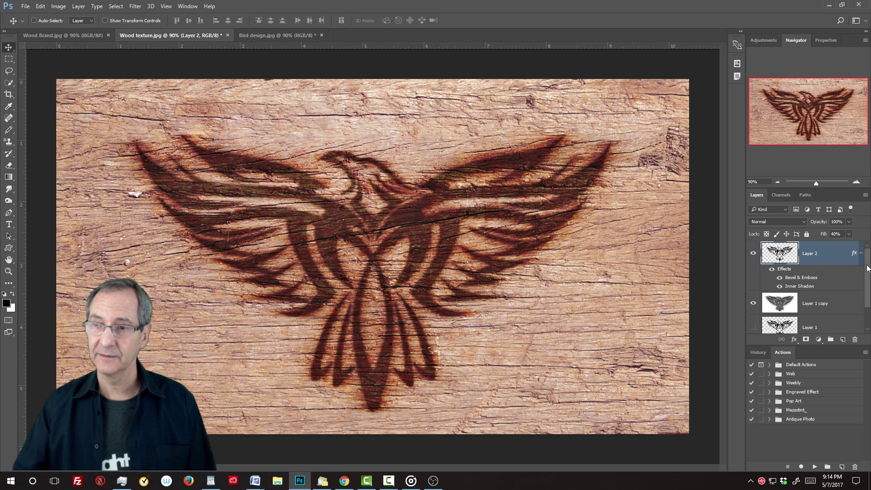
Delete Layer 2, Layer 1 copy and Layer 1, keeping only the wood Background.
drag(868, 268, 867, 293)
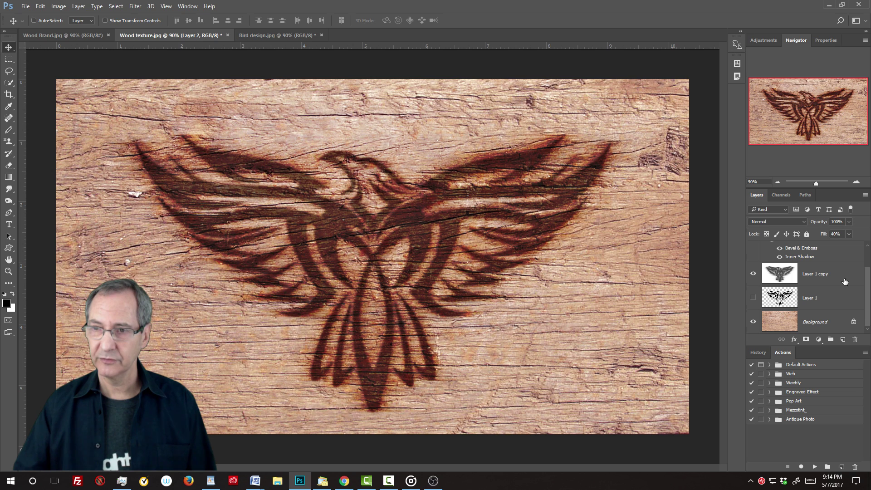
shift+click(838, 300)
drag(837, 299, 855, 340)
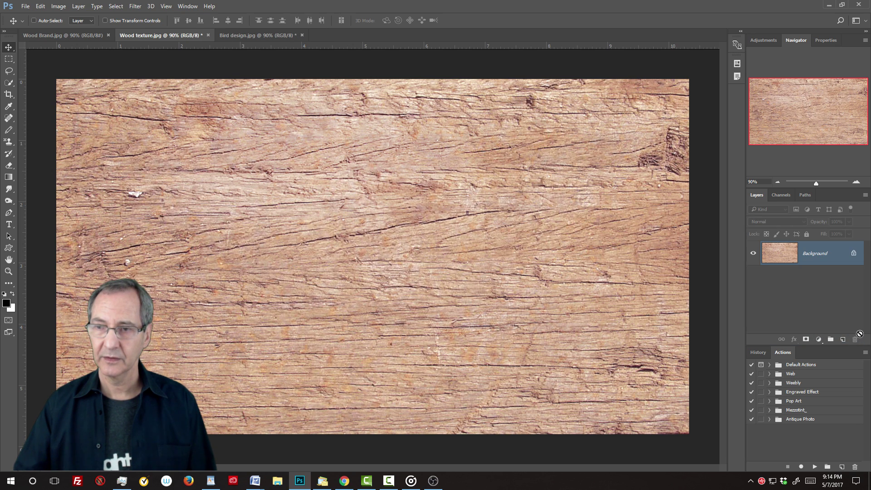
Copy the bird artwork from Bird design.jpg and paste it as a new layer above the wood in Wood texture.jpg.
click(270, 35)
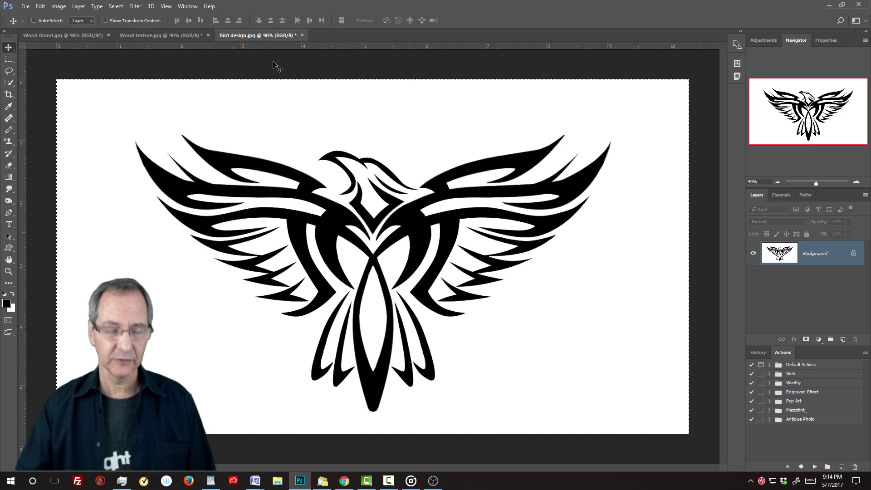
click(182, 35)
key(ctrl+v)
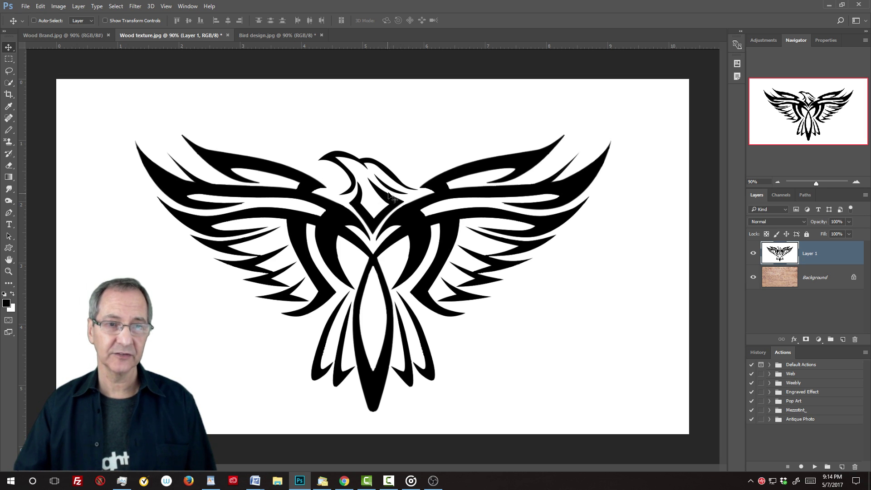
Add left-aligned horizontal text reading "Hi All!" in American Captain, 95.35 pt, black, over the bird's lower left side.
click(12, 226)
drag(12, 226, 69, 228)
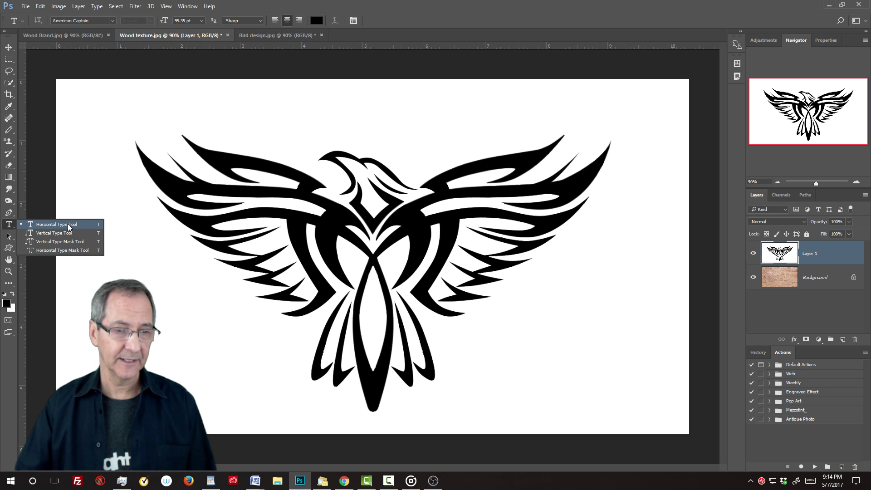
drag(68, 226, 67, 224)
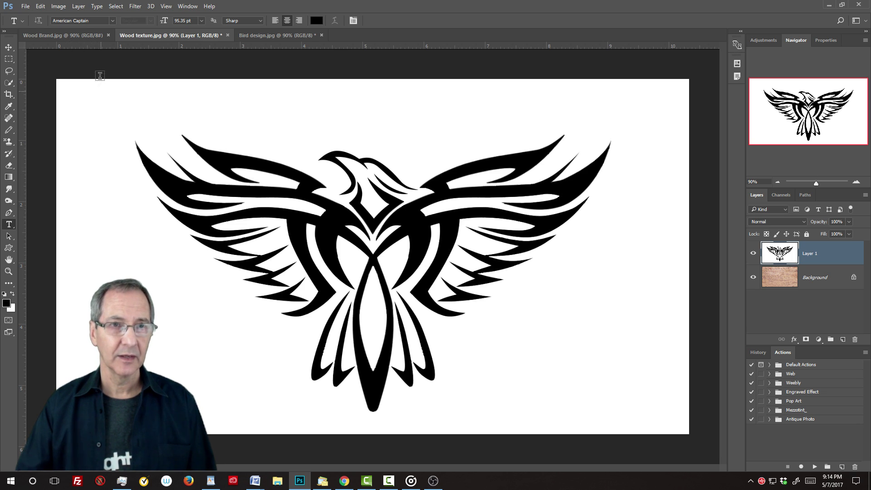
click(111, 22)
click(112, 21)
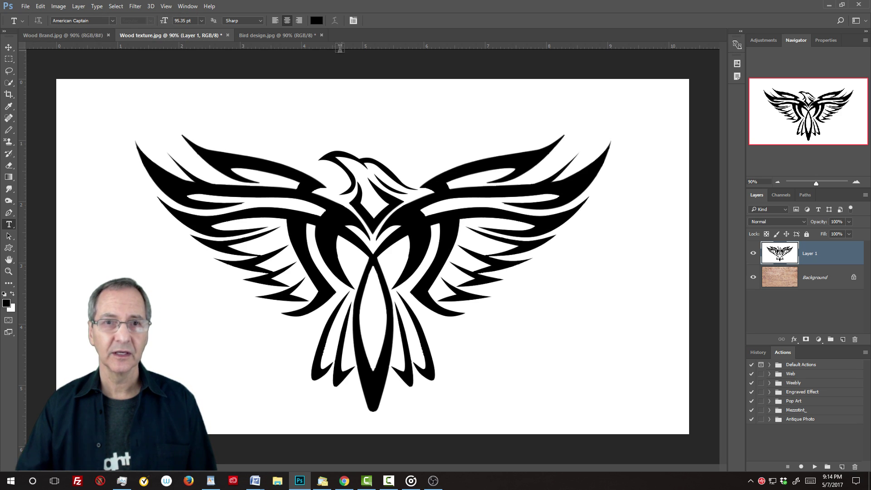
click(275, 21)
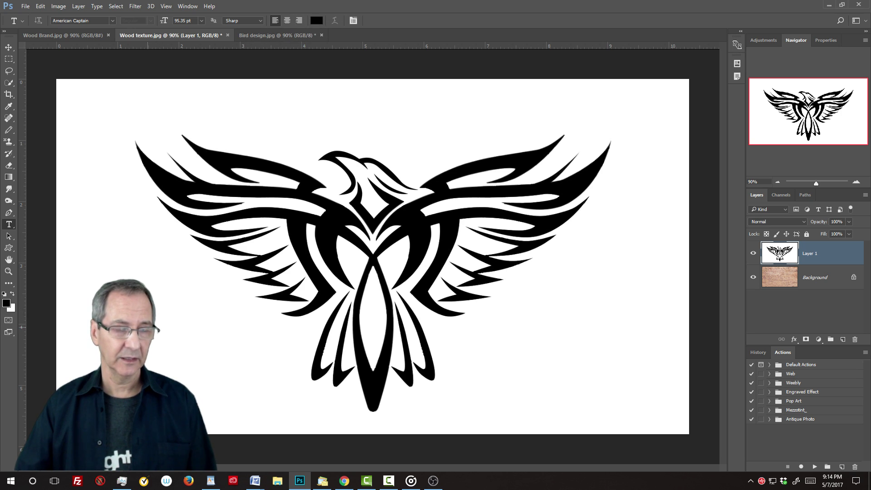
click(222, 334)
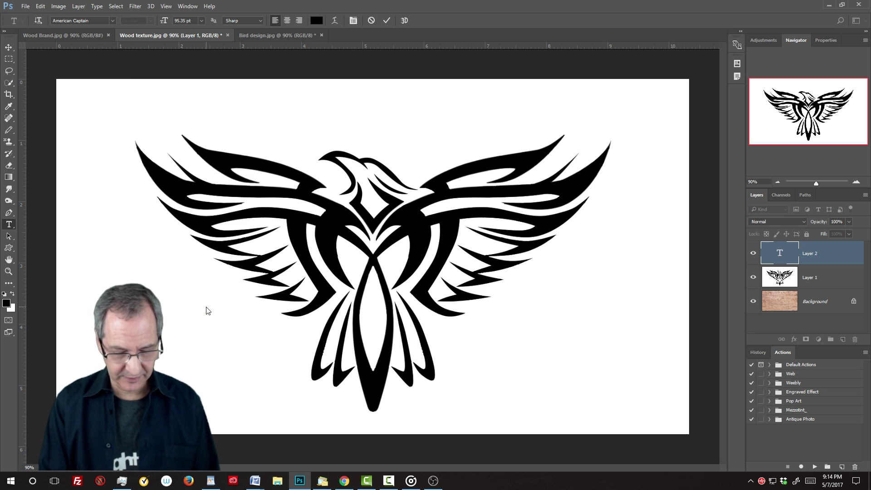
text(H)
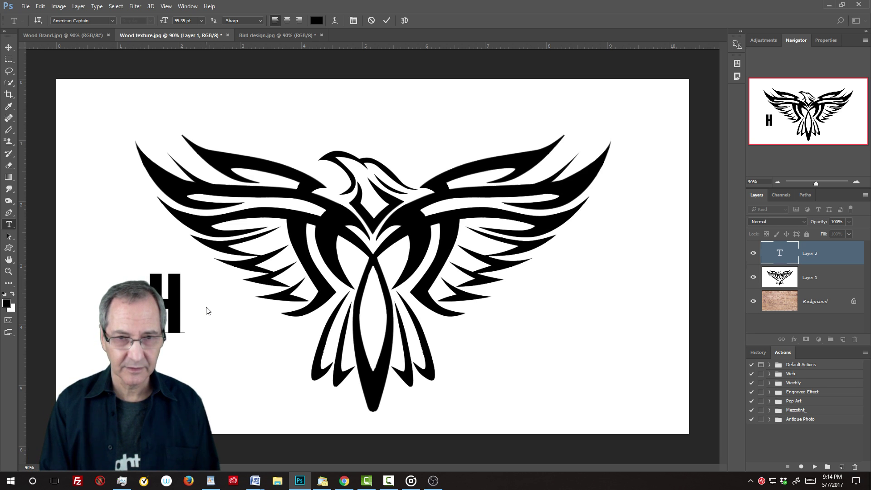
text(I ALL!)
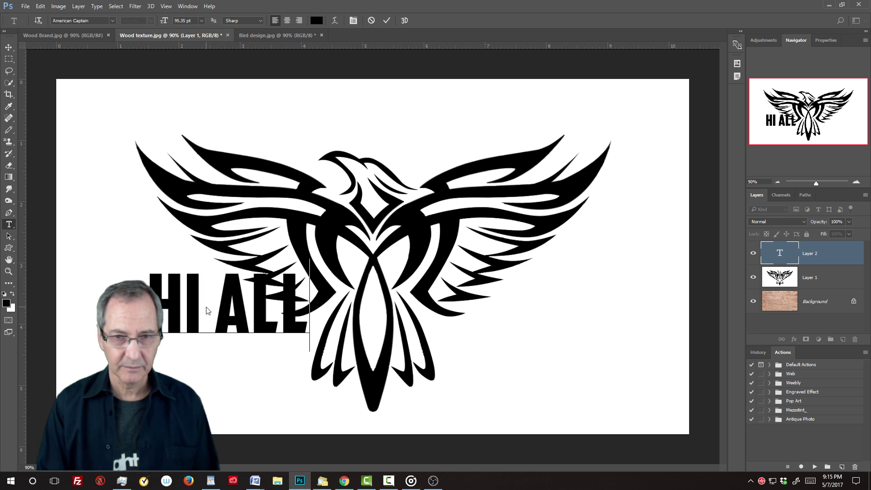
Move the "Hi All!" text below the bird's left wing and merge it down into Layer 1.
click(8, 47)
drag(260, 326, 221, 371)
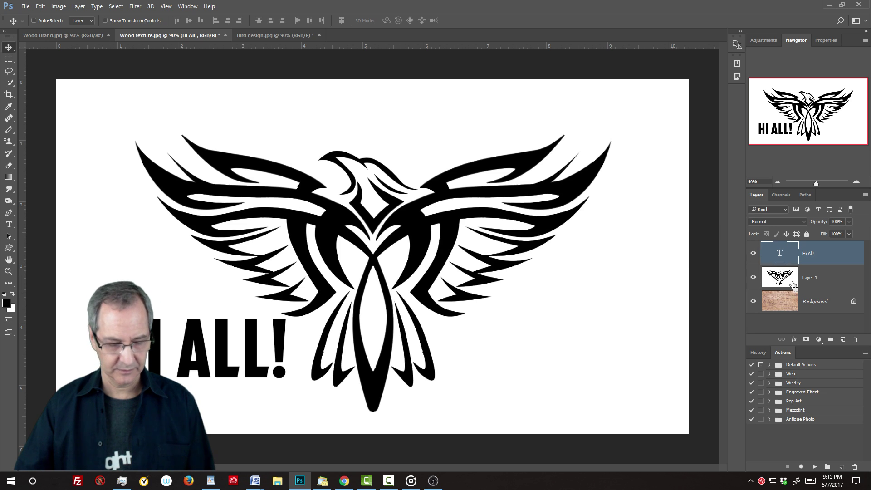
key(ctrl+e)
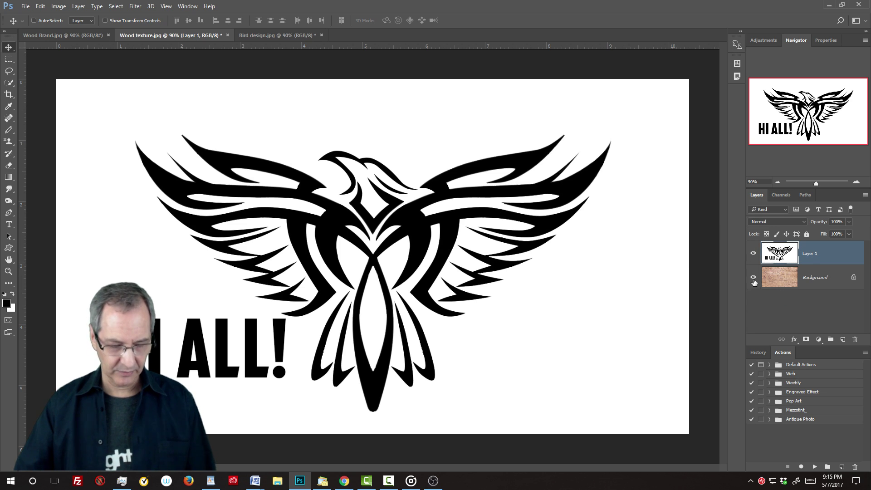
Shift the merged bird and text layer slightly, and return it to its original position.
drag(399, 263, 387, 245)
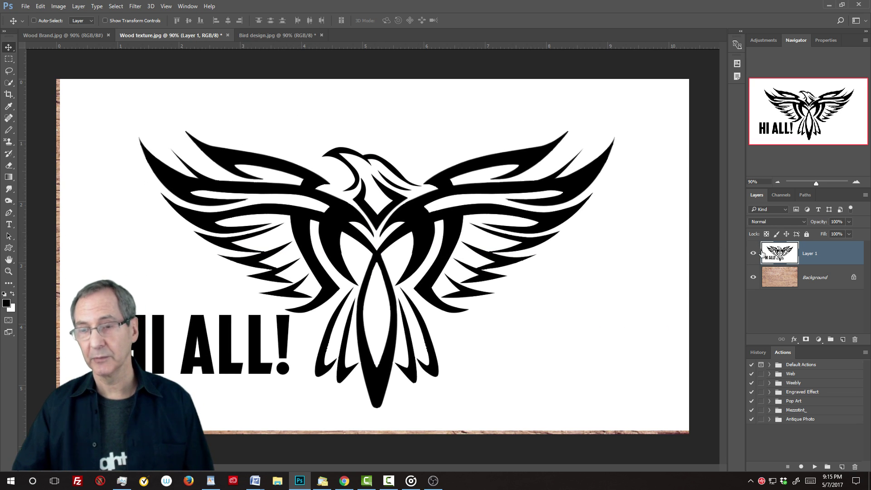
key(shift+Left)
key(shift+Down)
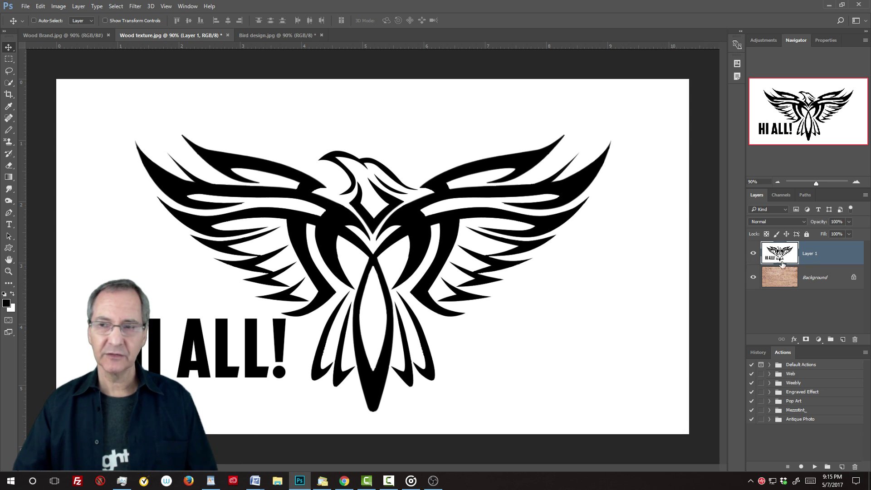
Duplicate the merged Layer 1 and hide the copy.
key(ctrl+j)
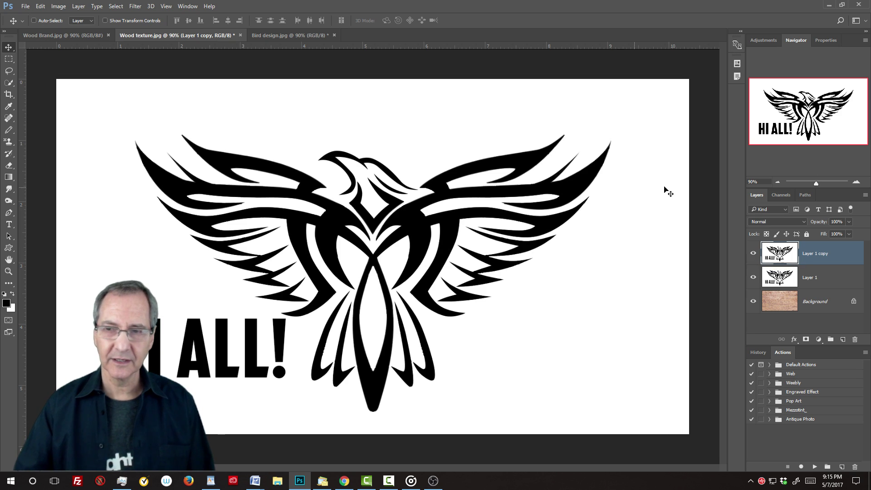
click(753, 253)
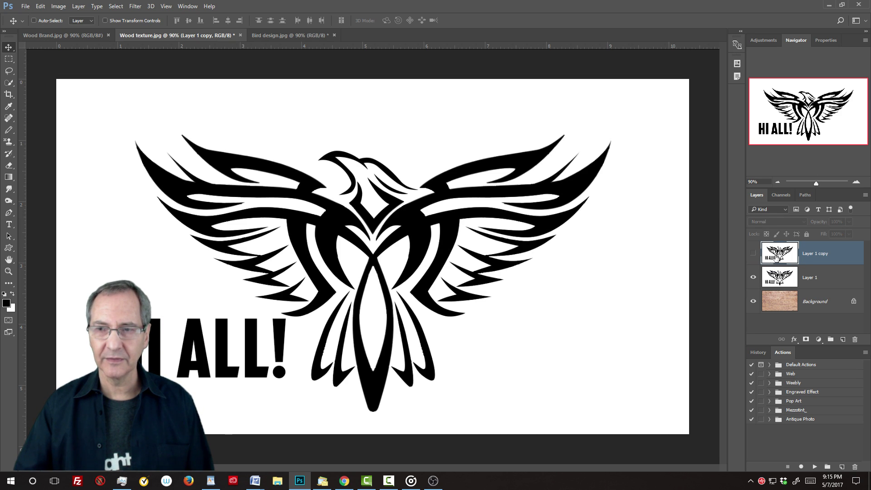
Load the RGB channel as a selection, delete the white areas from Layer 1, and deselect.
click(774, 284)
click(781, 195)
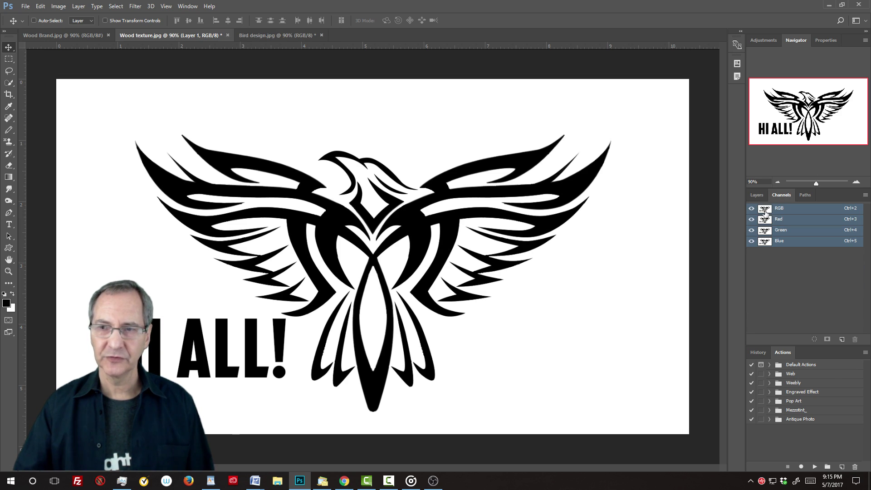
ctrl+click(814, 339)
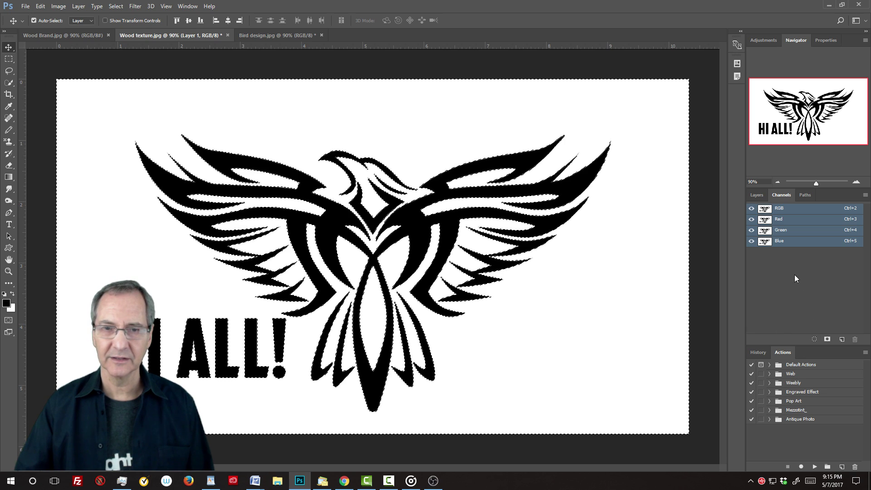
click(757, 195)
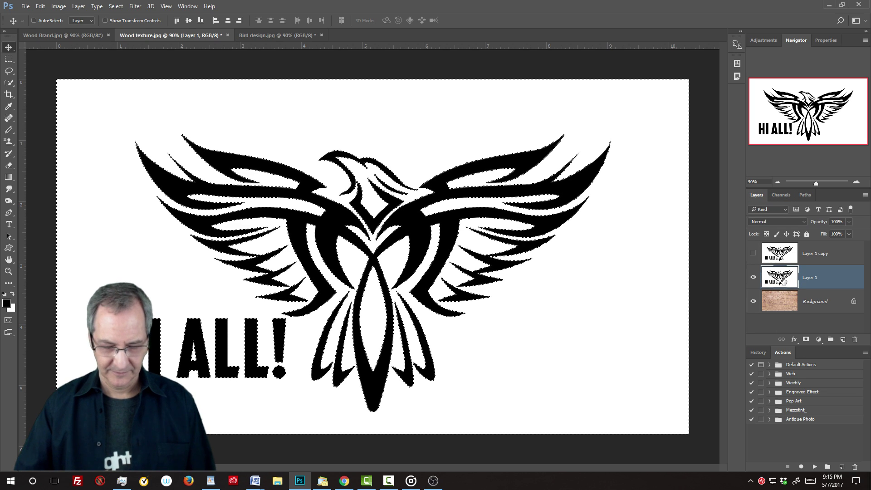
key(Delete)
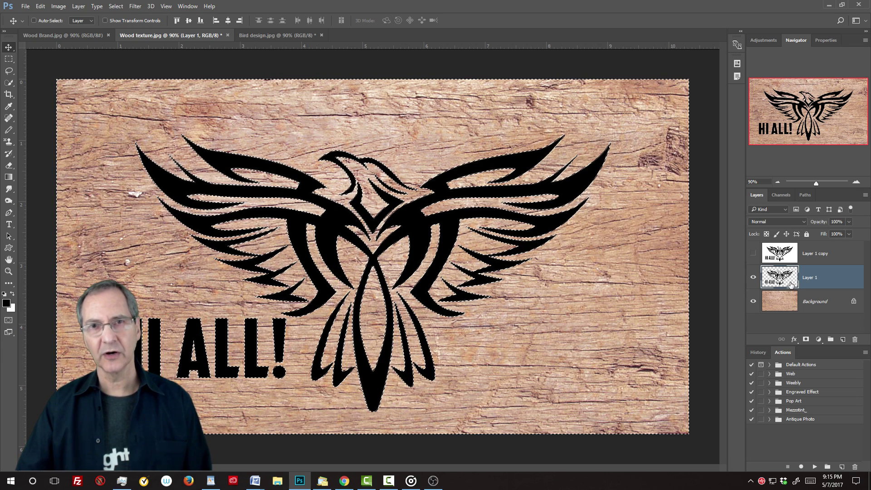
key(ctrl+d)
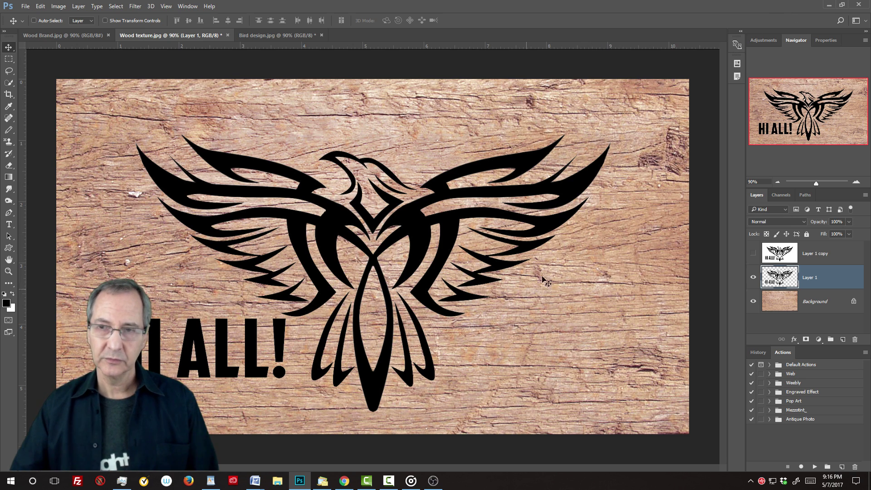
Switch to Camtasia Studio, enlarge the timeline scale and preview of the Wood Brand project, and play its opening from the start.
click(366, 482)
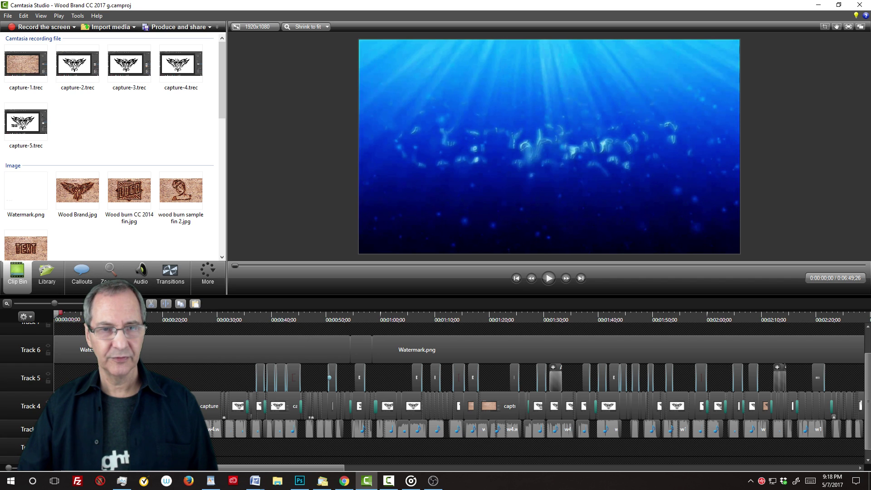
key(ctrl+plus)
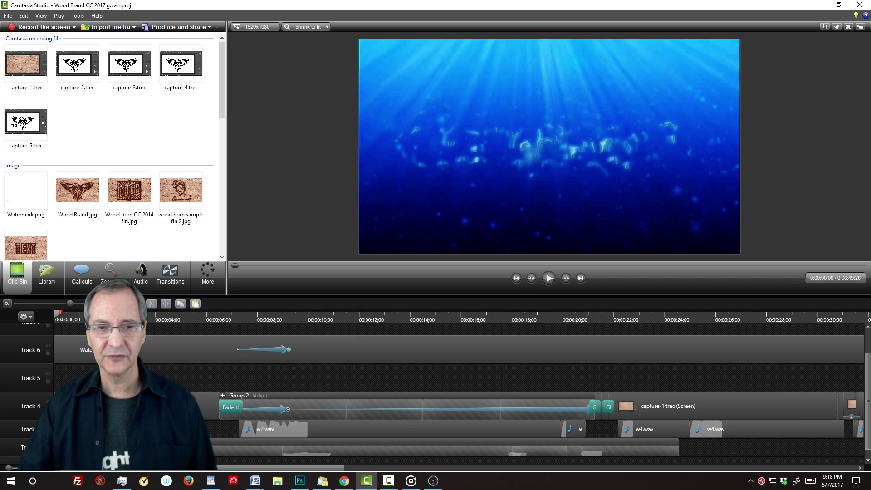
key(ctrl+plus)
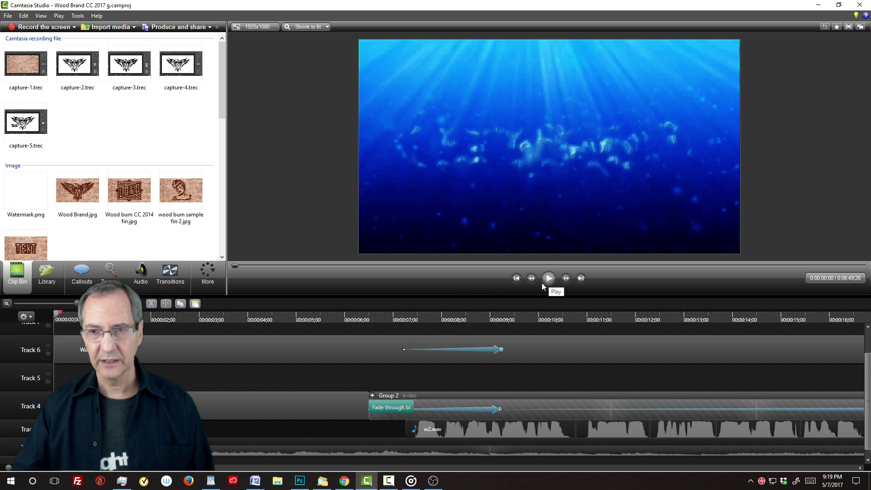
drag(504, 296, 504, 311)
click(549, 295)
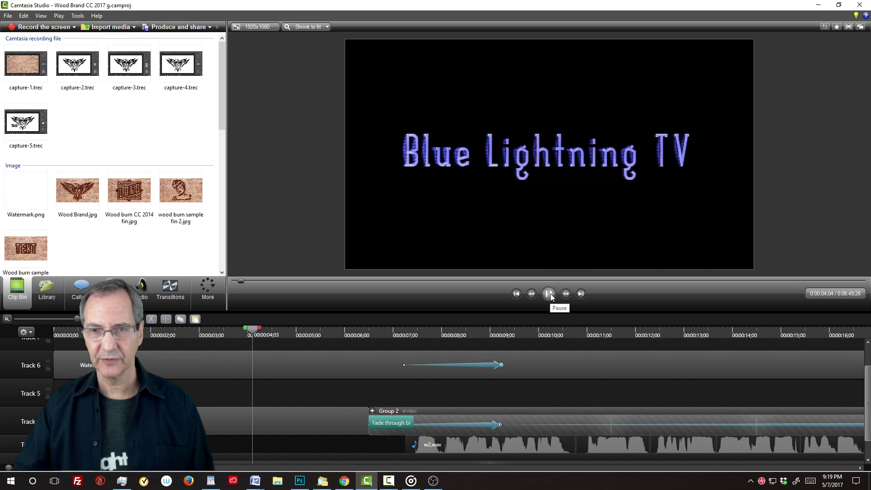
click(547, 295)
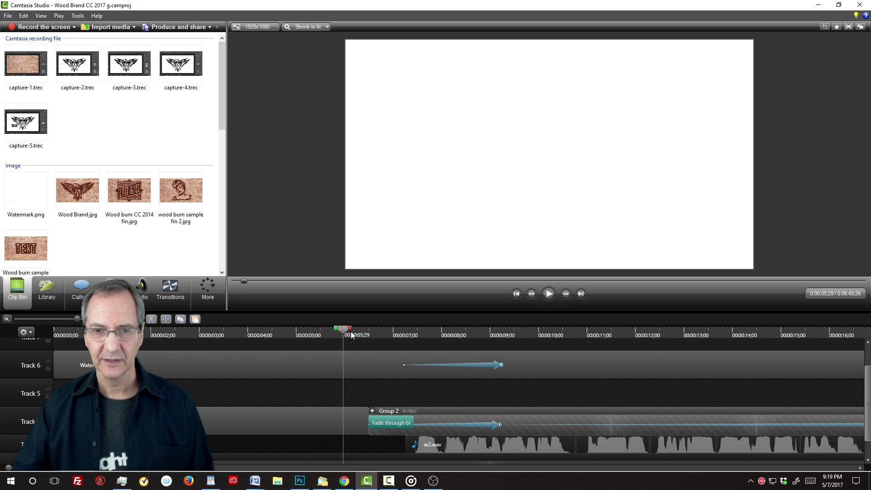
Return the playhead to the beginning of the timeline and replay the opening title.
drag(334, 334, 170, 335)
click(61, 350)
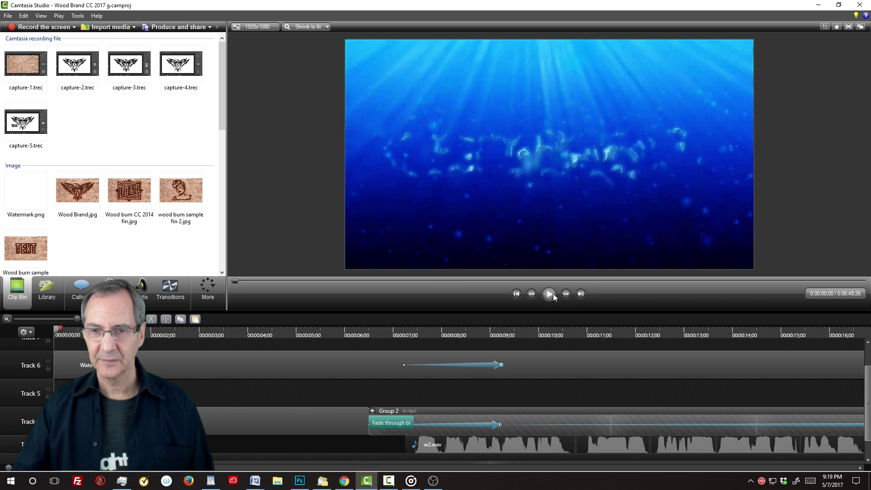
click(548, 294)
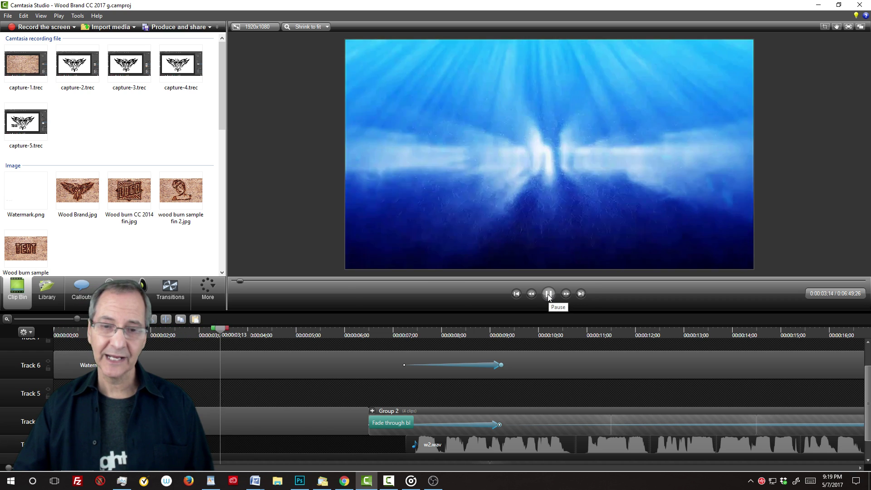
Pause the opening title and check the program version in the About Camtasia Studio information.
click(549, 294)
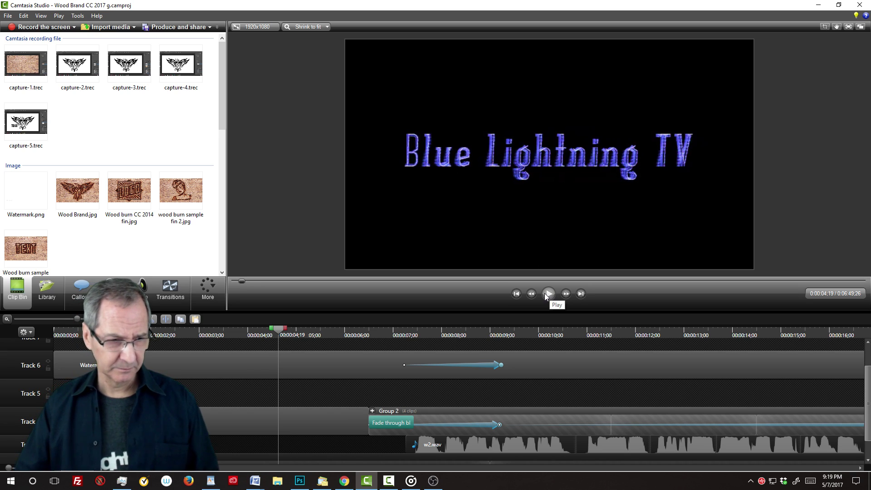
click(545, 295)
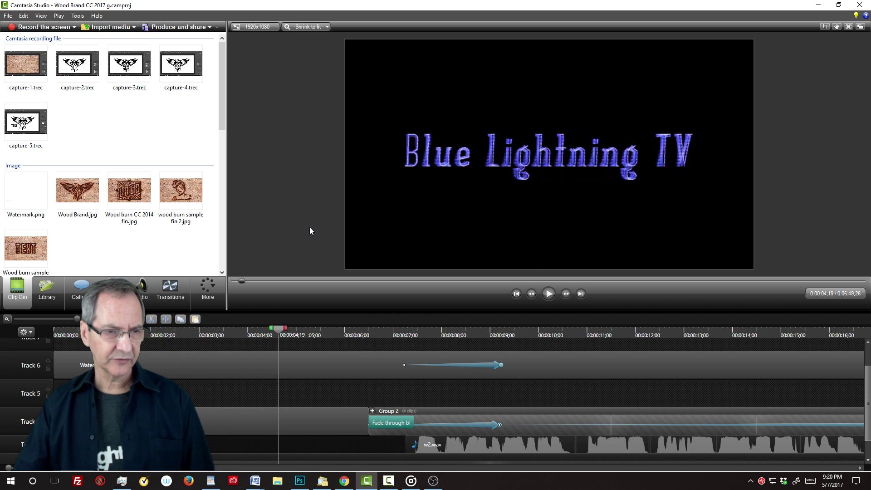
click(98, 17)
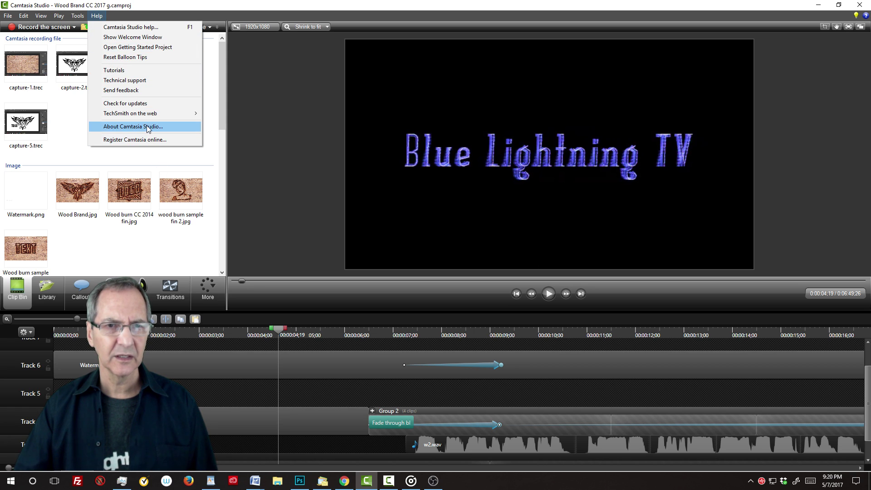
click(133, 127)
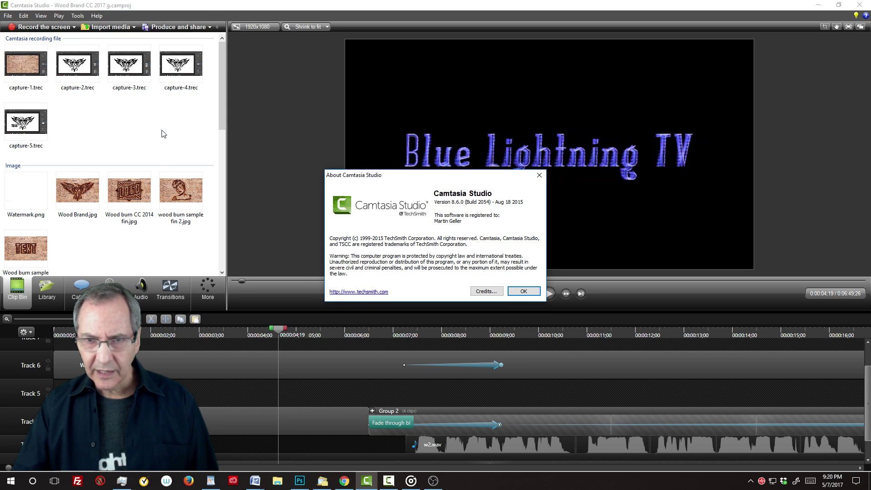
click(526, 292)
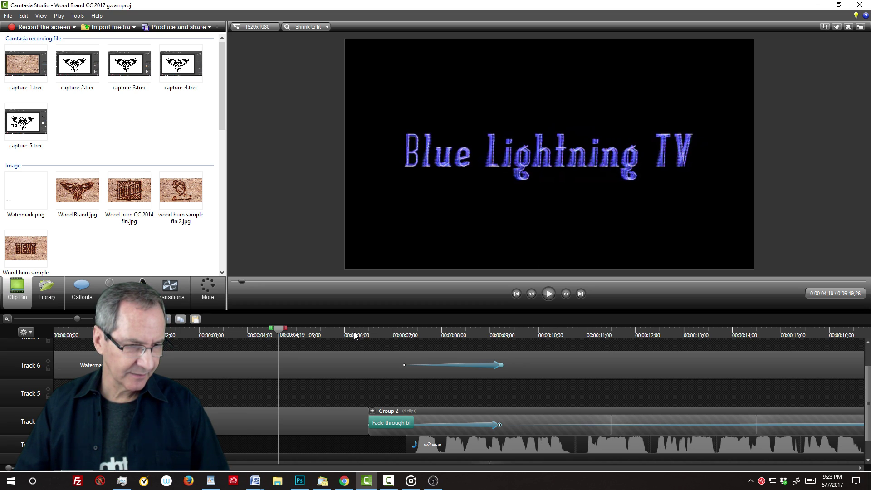
Switch off the music track below the voice-over track and replay the opening title from the start of the timeline.
click(353, 335)
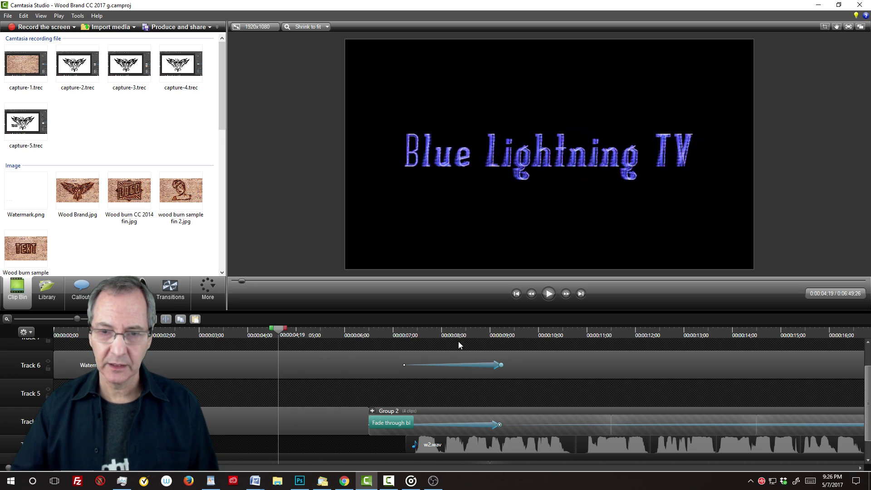
scroll(864, 415, down, 1)
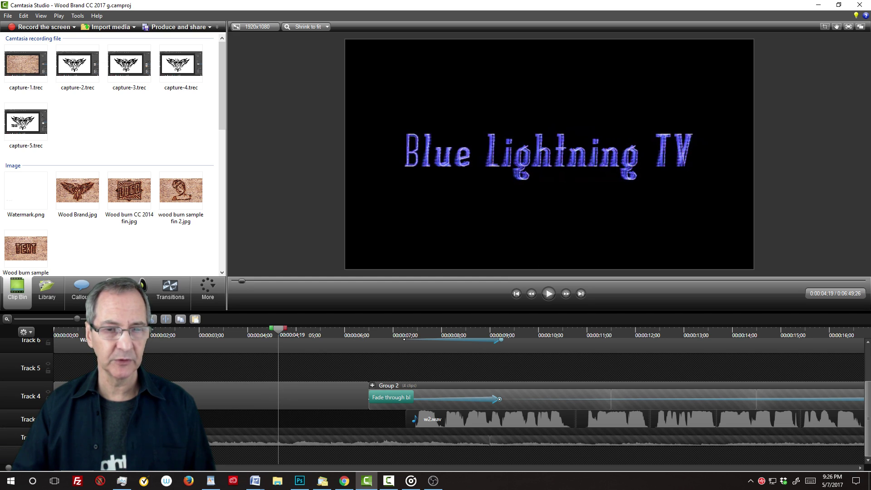
click(48, 435)
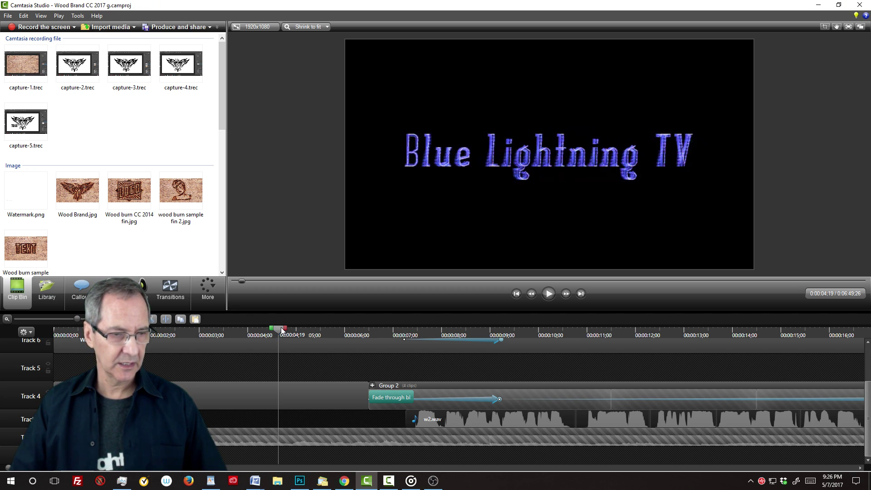
key(ctrl+Home)
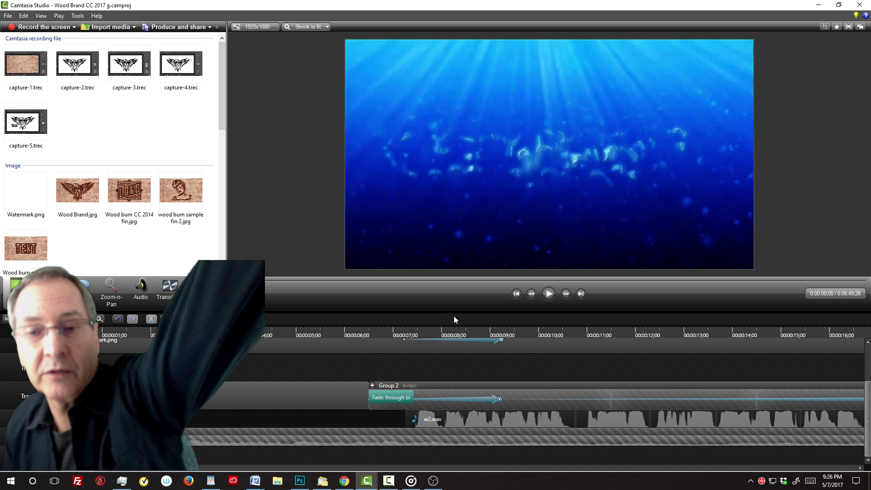
click(548, 294)
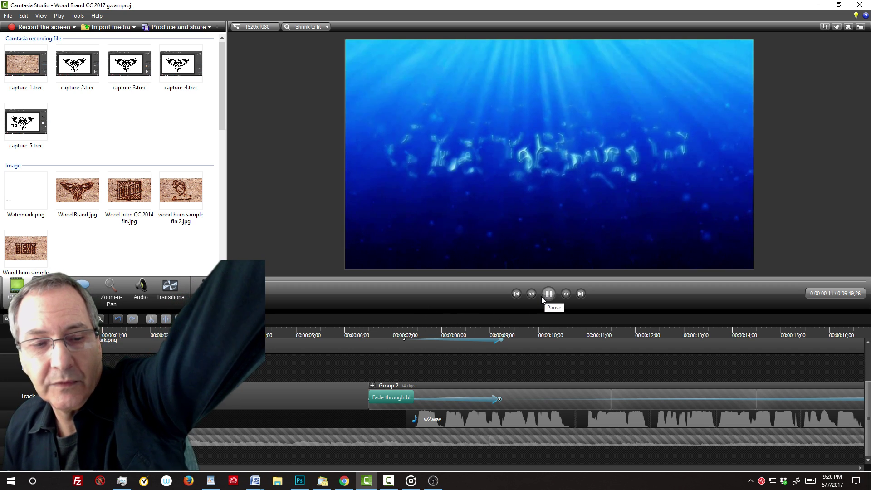
key(space)
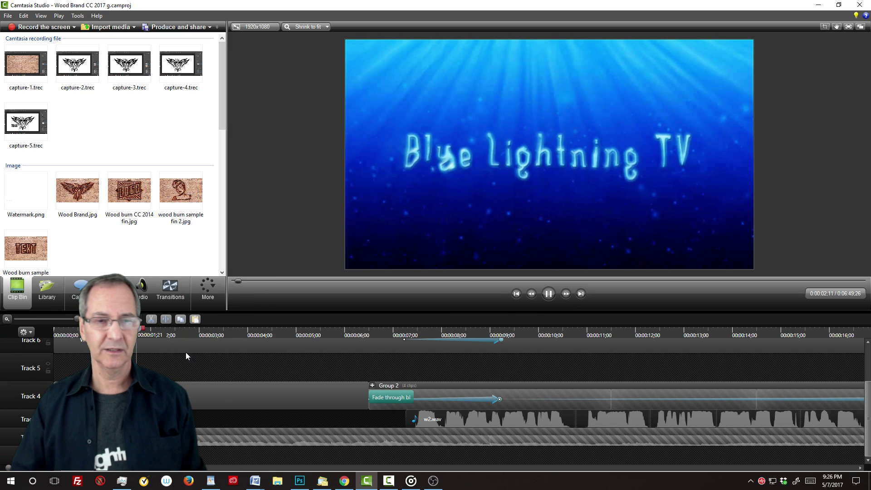
click(61, 329)
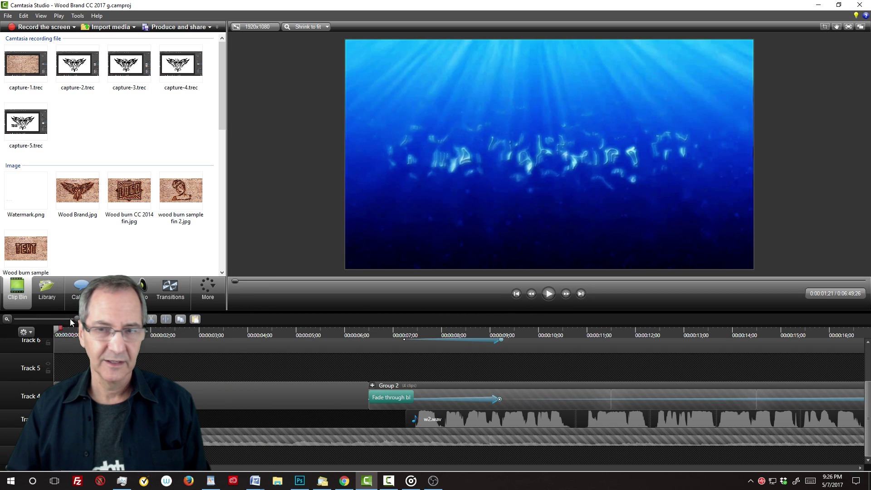
click(546, 298)
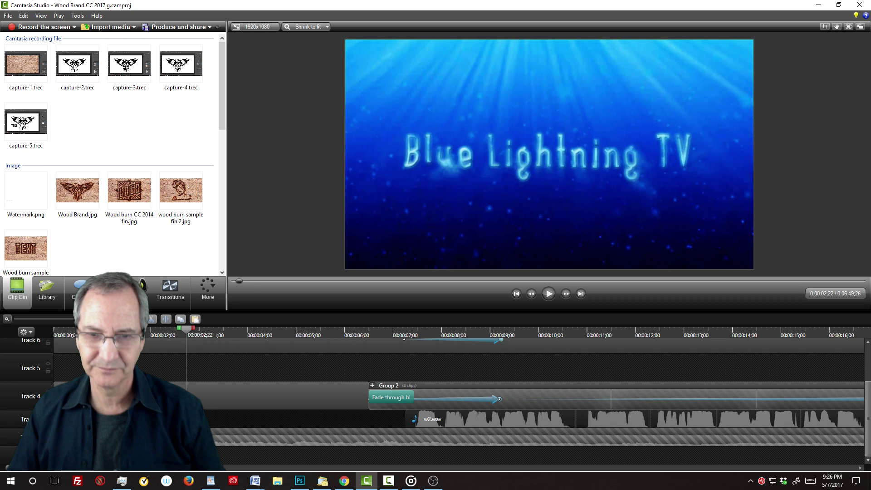
Expand Group 2 on Track 4 and play its sample images from 0:00:07;00.
click(320, 330)
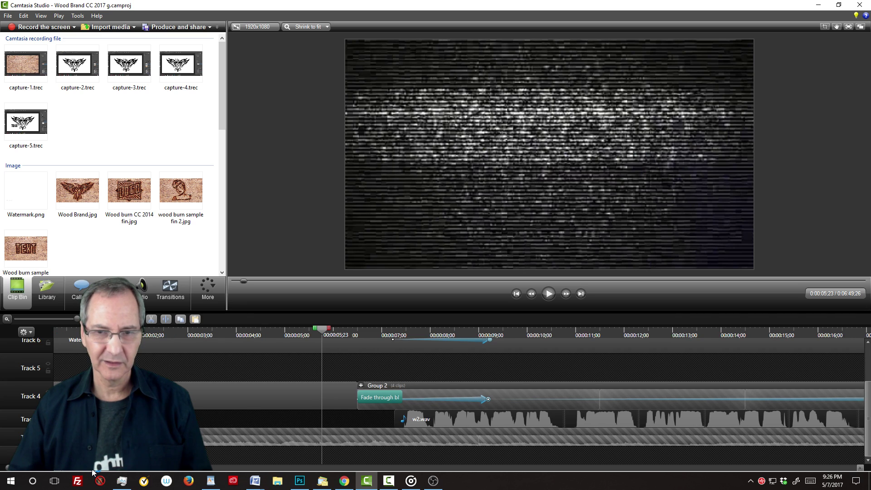
scroll(93, 469, right, 5)
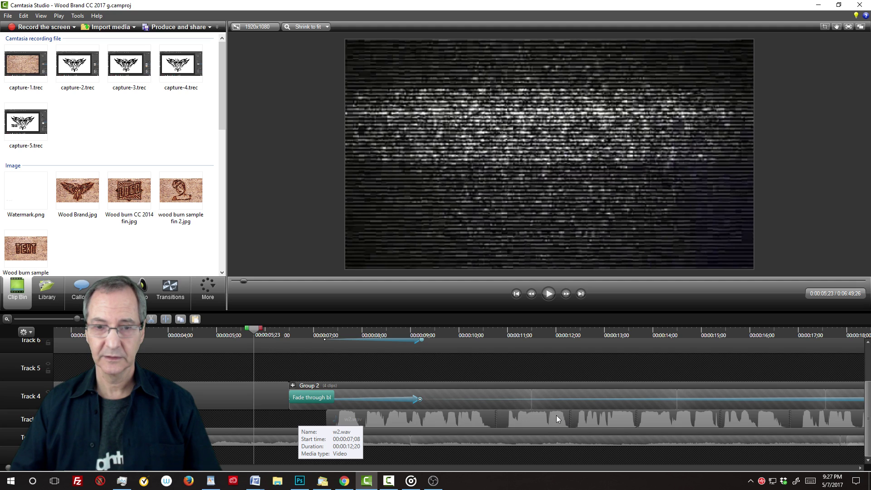
click(293, 386)
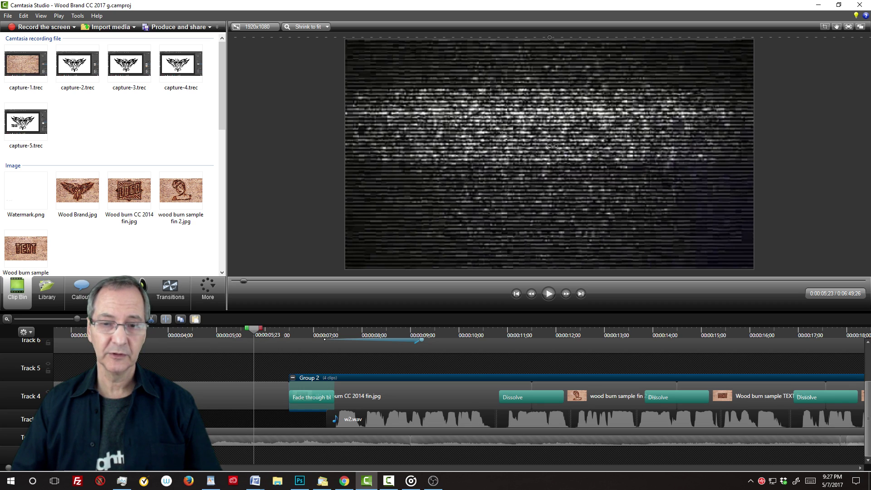
click(322, 334)
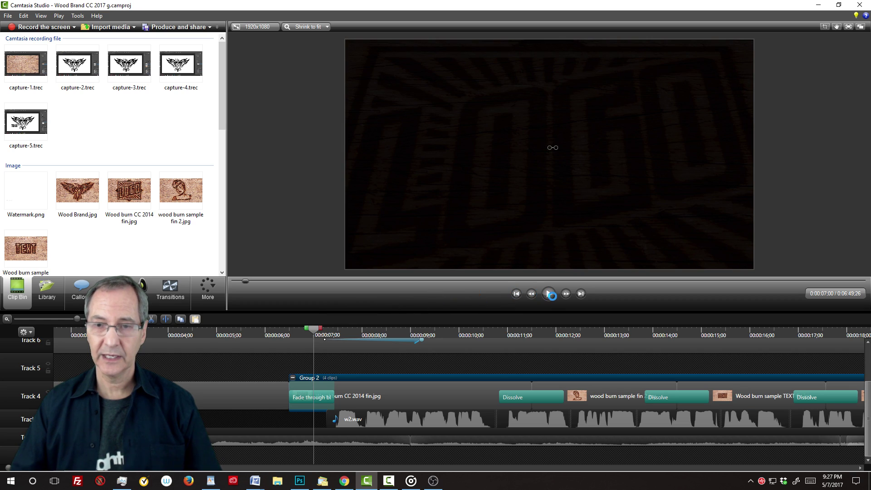
click(548, 294)
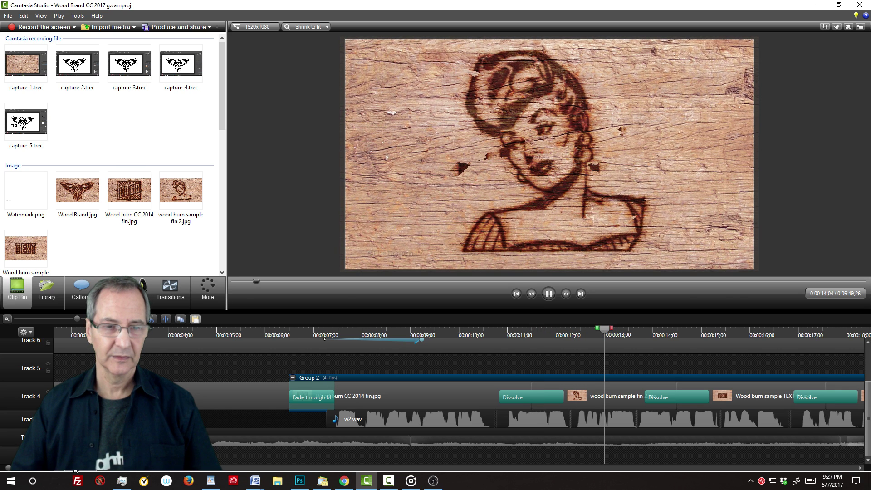
Preview the frame at 0:00:29;15 and shrink the timeline scale to view every track of the whole project.
drag(75, 471, 127, 472)
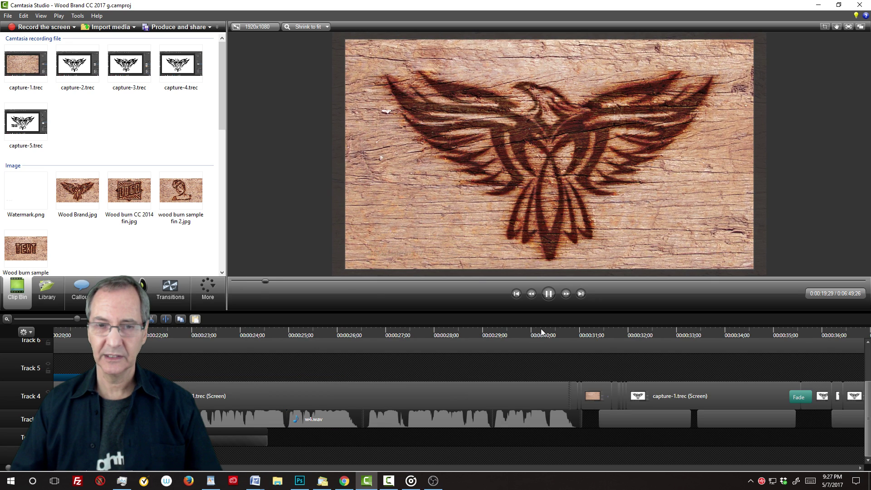
click(507, 331)
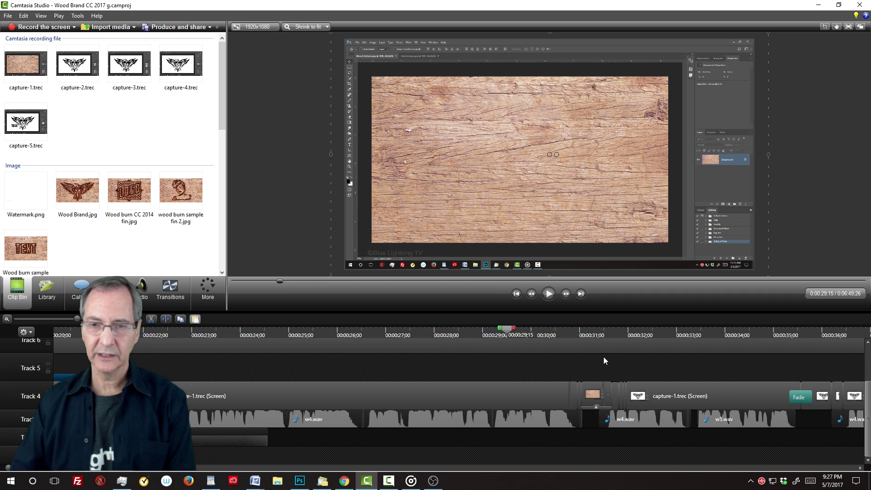
scroll(131, 444, down, 5)
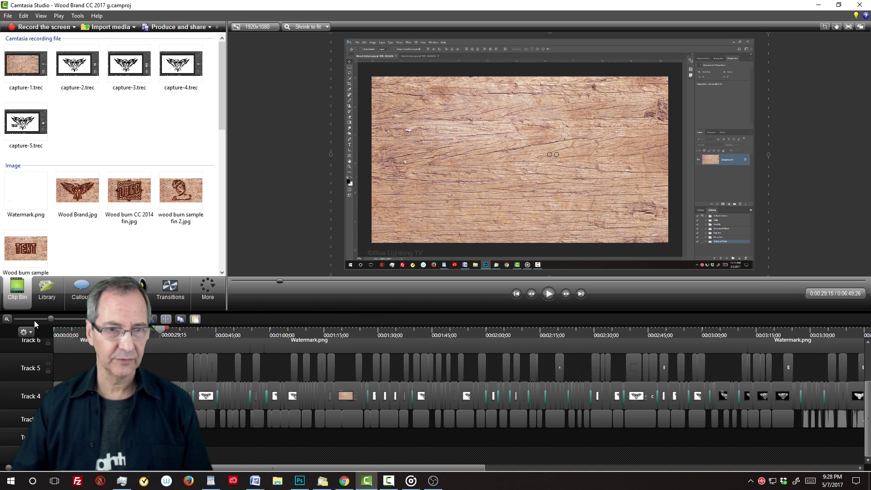
click(8, 319)
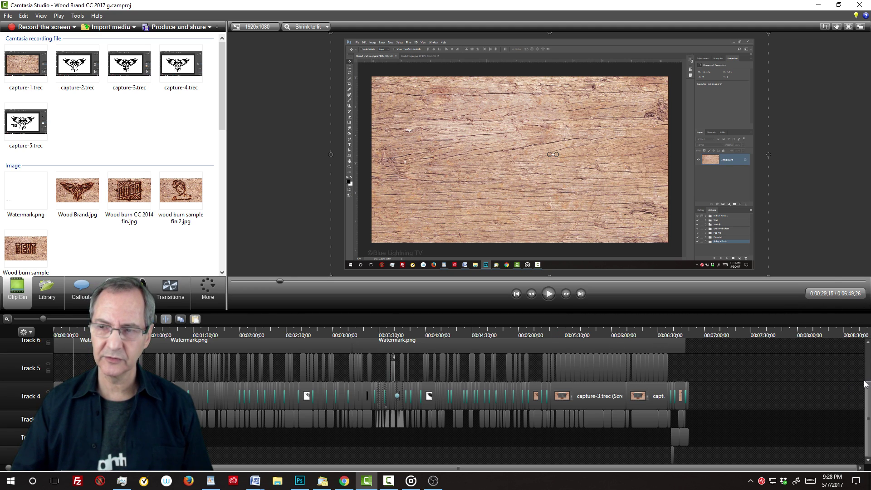
scroll(855, 379, up, 2)
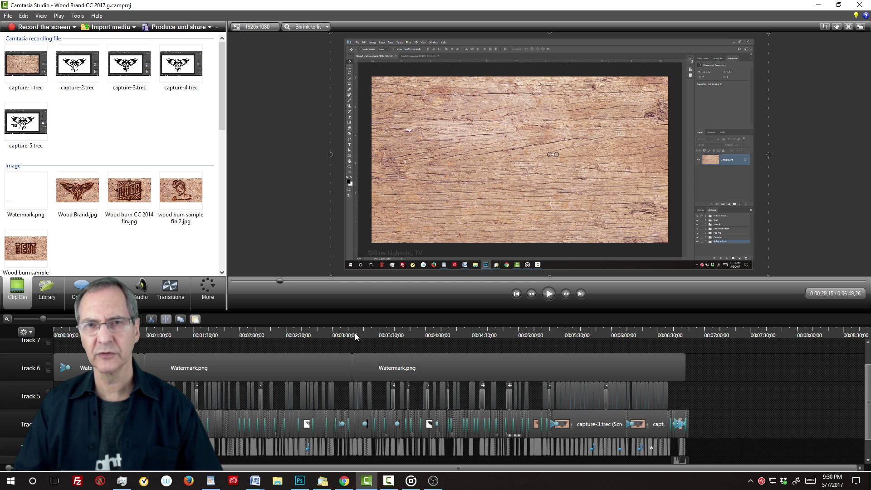
click(355, 333)
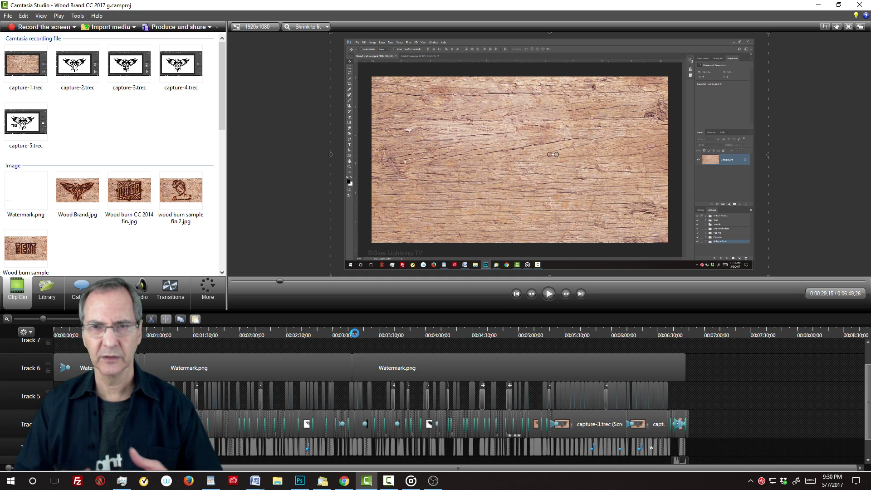
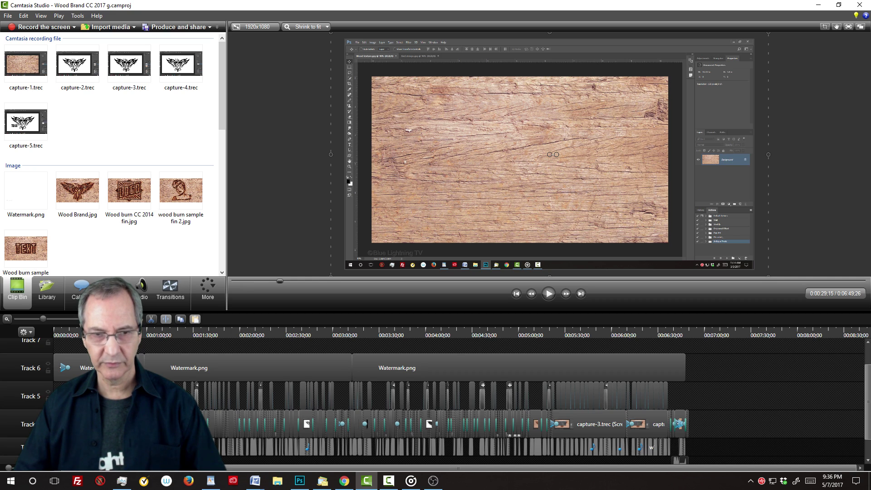
Enlarge the timeline around the Sketch Motion Rectangle 5 callout on Track 5 and play the section from 0:00:36;27.
click(113, 335)
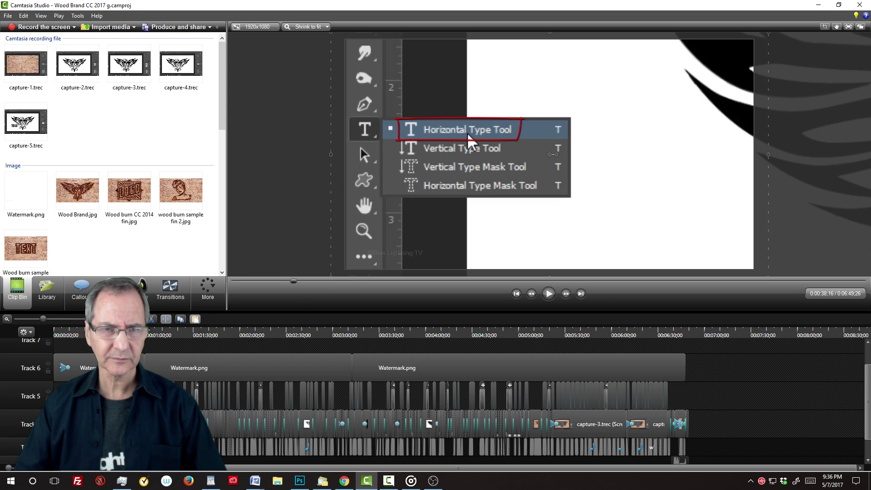
key(ctrl+plus)
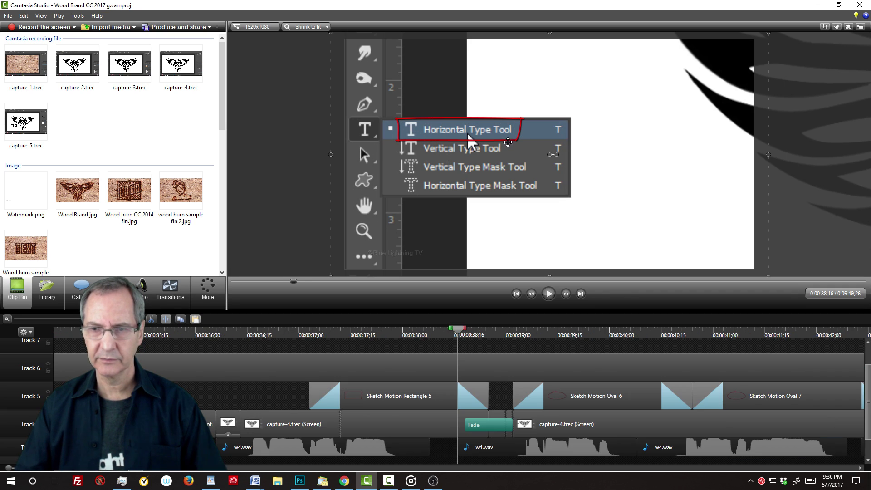
click(392, 399)
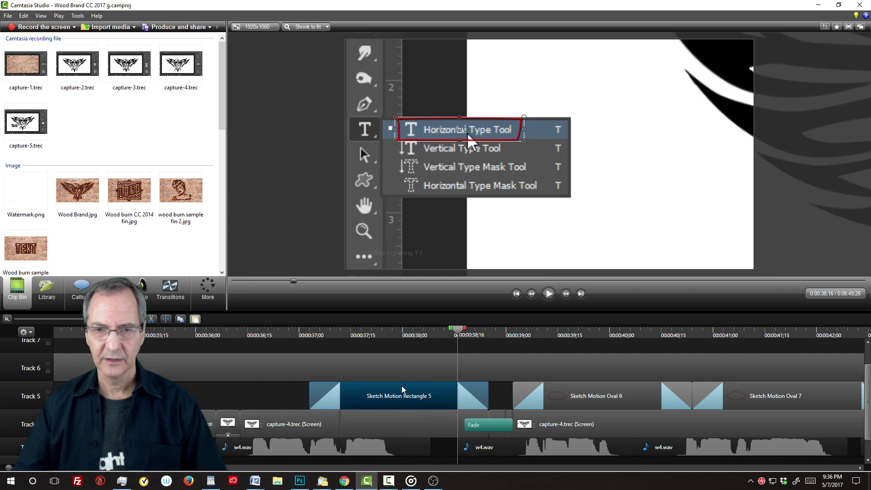
mouse_move(461, 330)
mouse_down()
mouse_move(306, 330)
mouse_move(291, 346)
mouse_up()
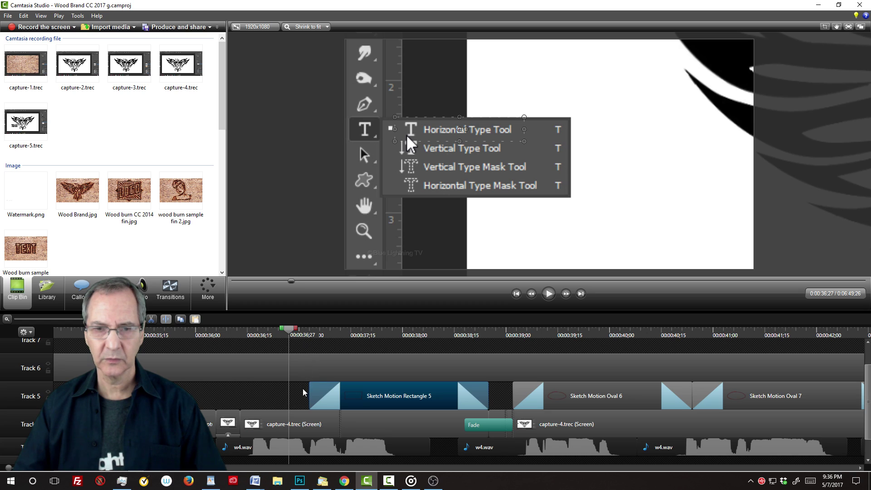
click(548, 294)
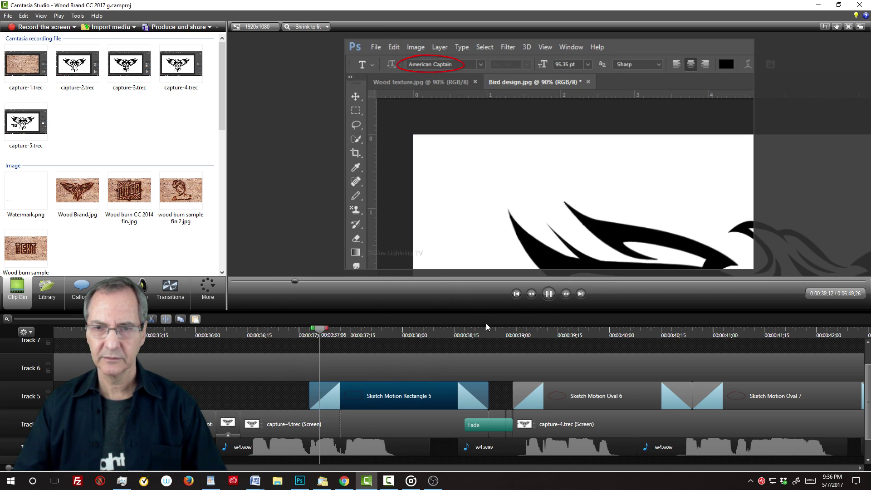
click(550, 294)
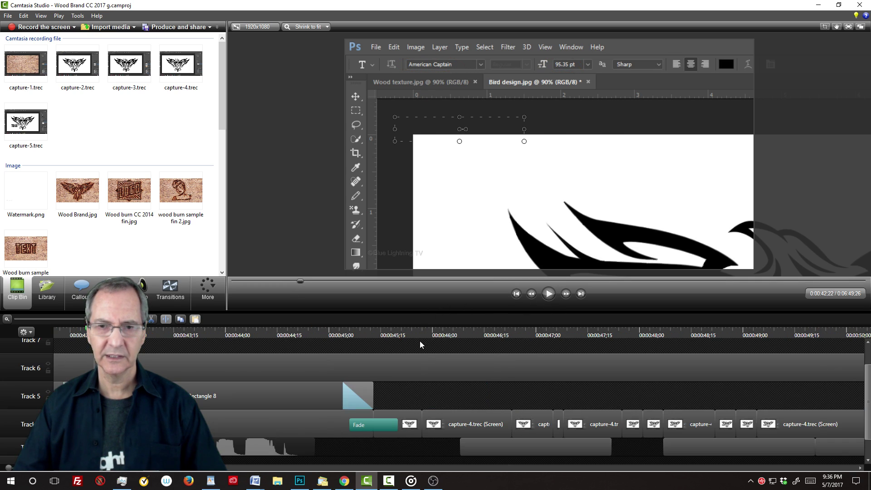
Scrub through the capture-4.trec clips on Track 4 from the fade near 0:00:45;07 to about 0:00:48;07.
click(421, 339)
click(350, 336)
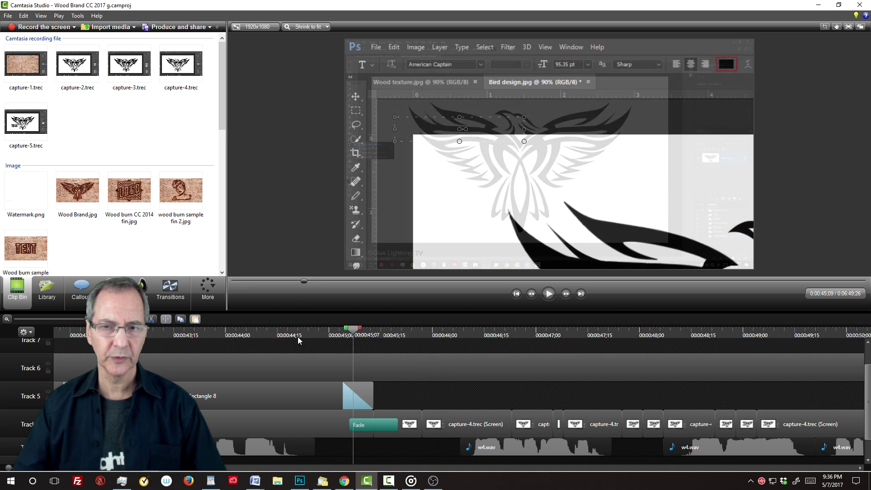
drag(350, 331, 679, 322)
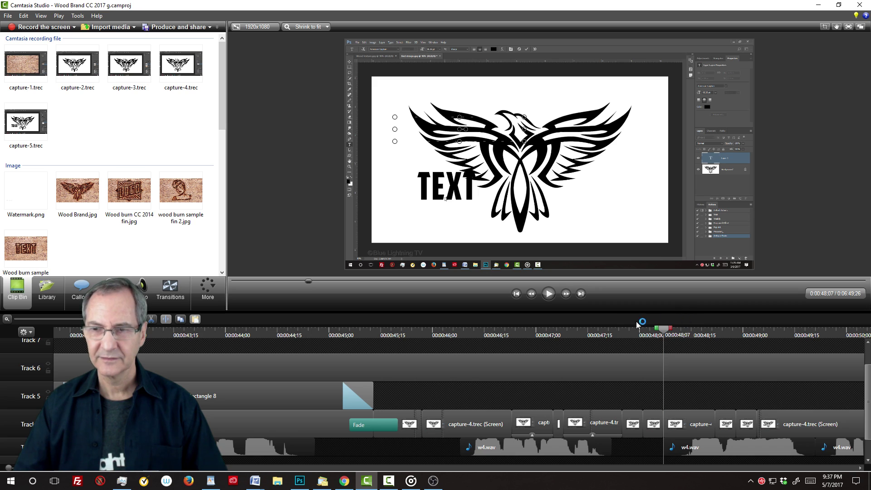
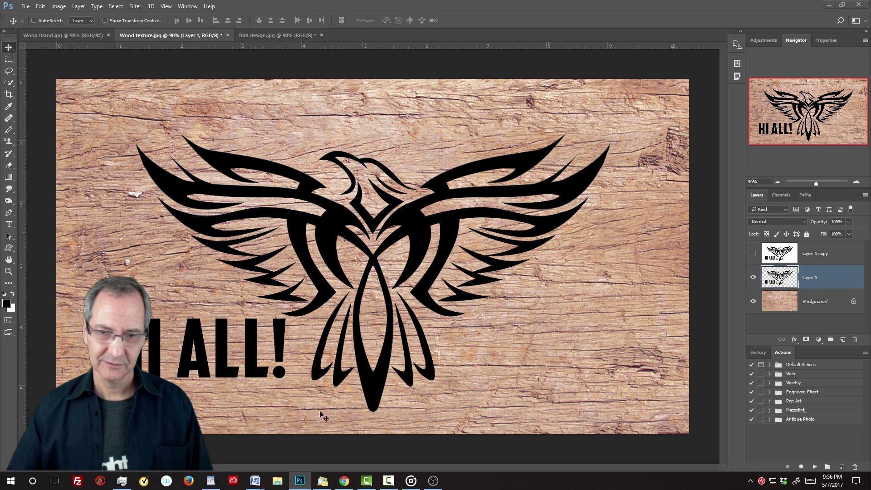
Switch to Chrome and view the YouTube live stream page with its live chat.
click(345, 482)
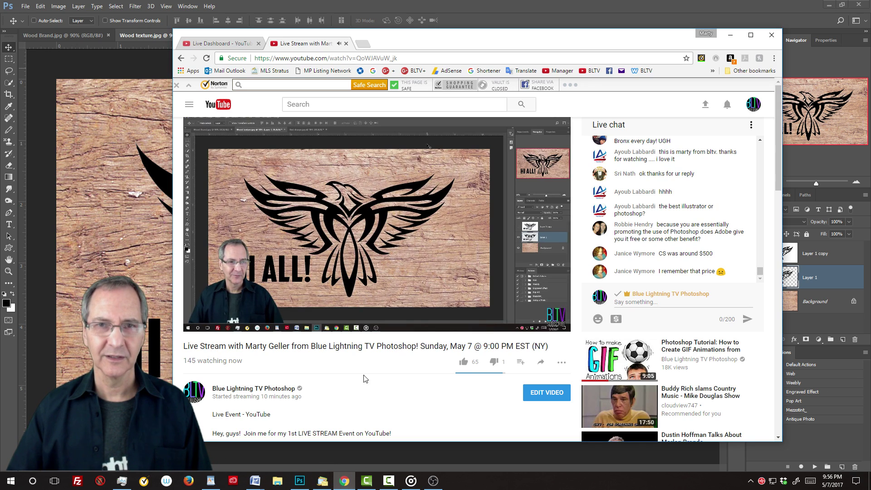
Open the YouTube Video Manager in a new browser tab, view the channel's uploaded videos, and expand the site's navigation guide.
click(363, 44)
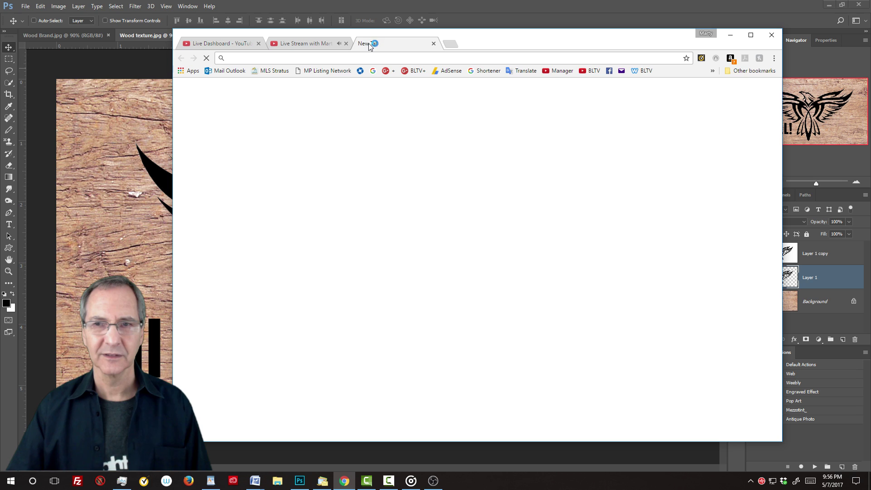
click(548, 73)
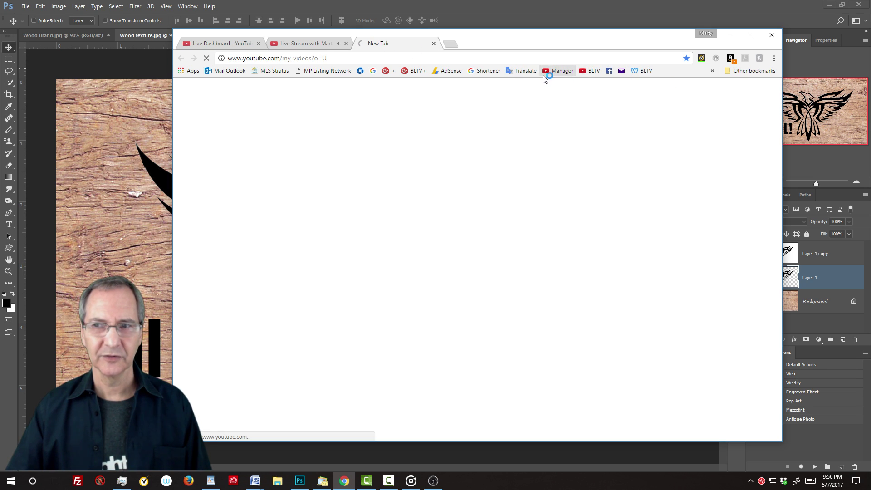
drag(541, 47, 502, 49)
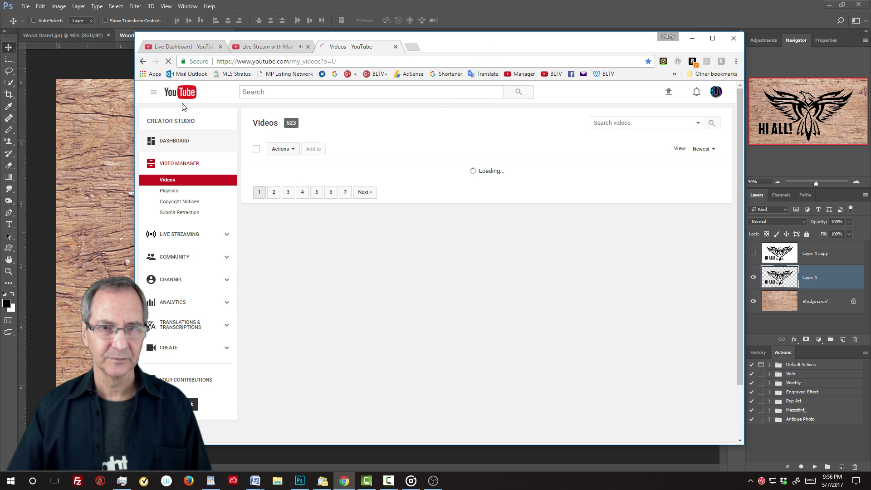
click(155, 107)
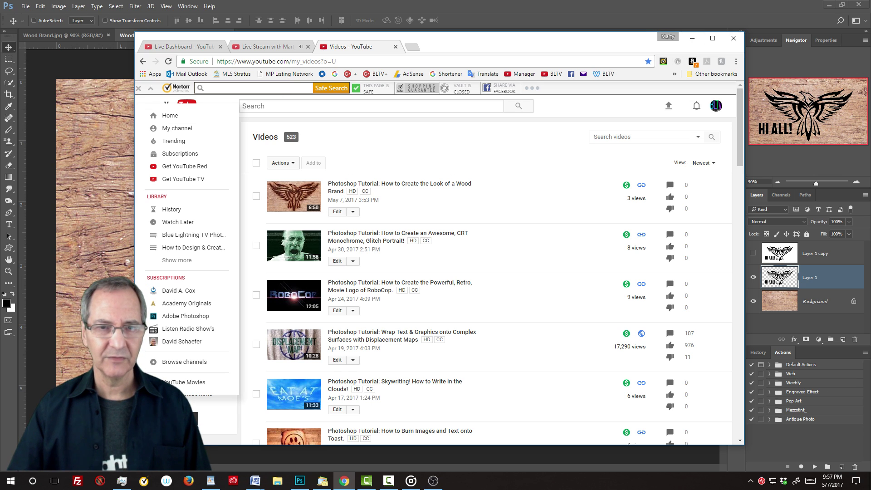
Minimize Chrome, bring up OBS to check the live stream's status, and return to the Photoshop document.
click(692, 39)
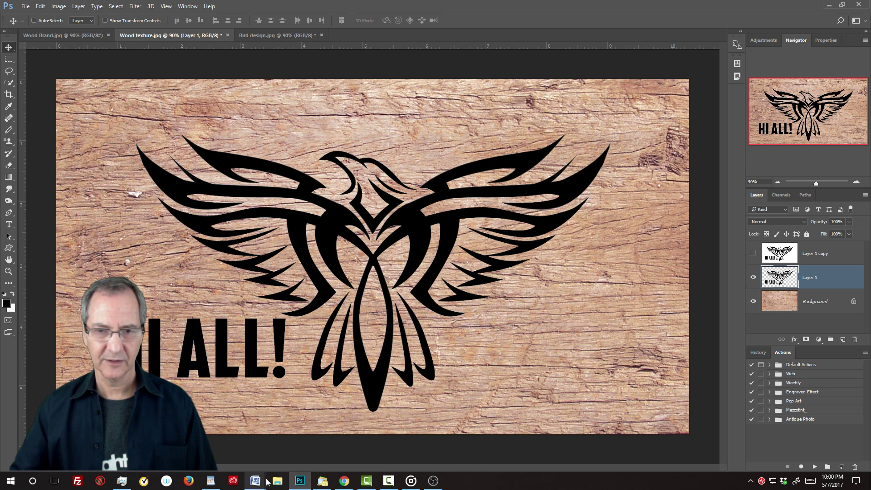
click(433, 484)
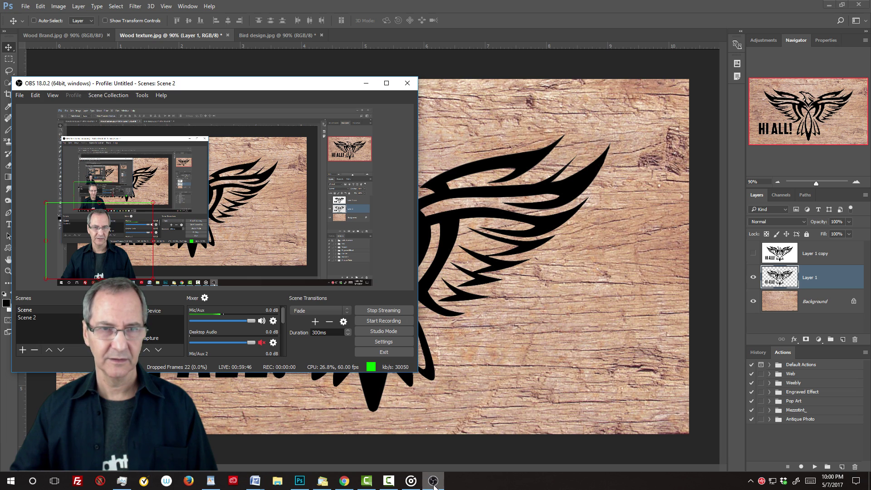
click(433, 485)
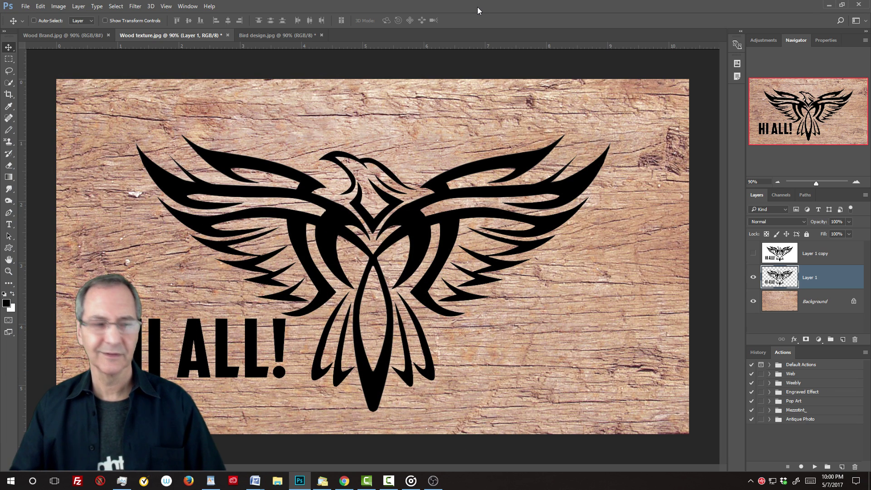